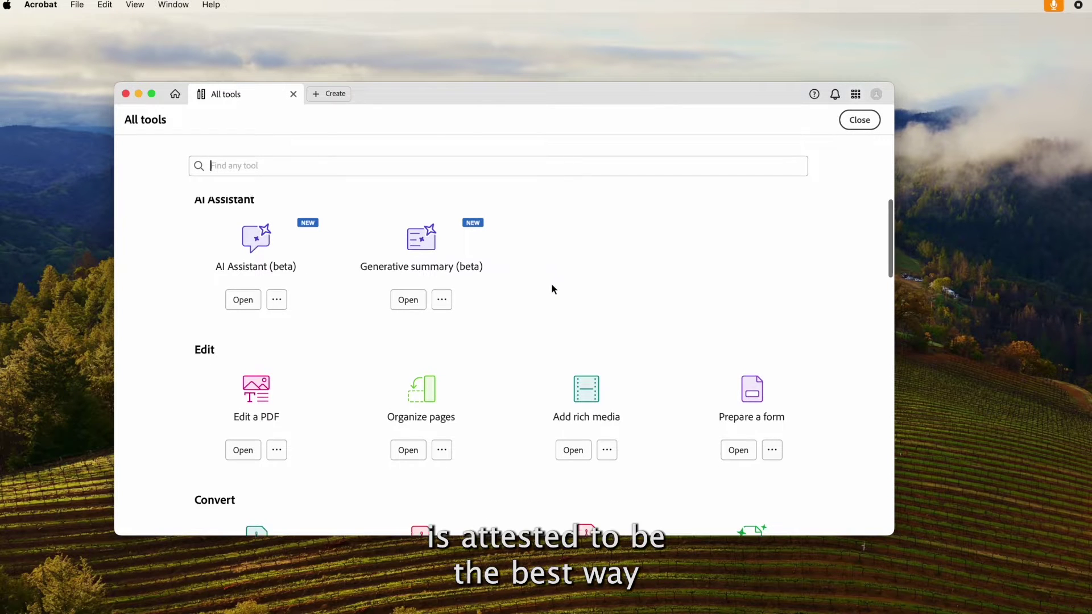
scroll(551, 288, down, 2)
scroll(552, 287, down, 2)
scroll(552, 290, down, 2)
scroll(552, 289, down, 1)
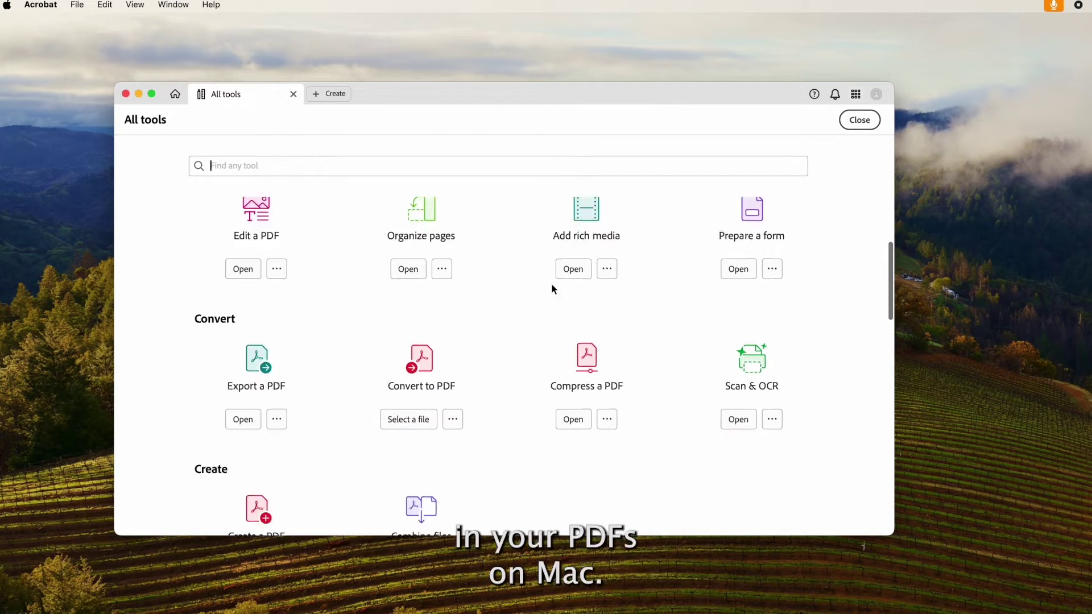
scroll(551, 289, down, 2)
scroll(551, 288, down, 1)
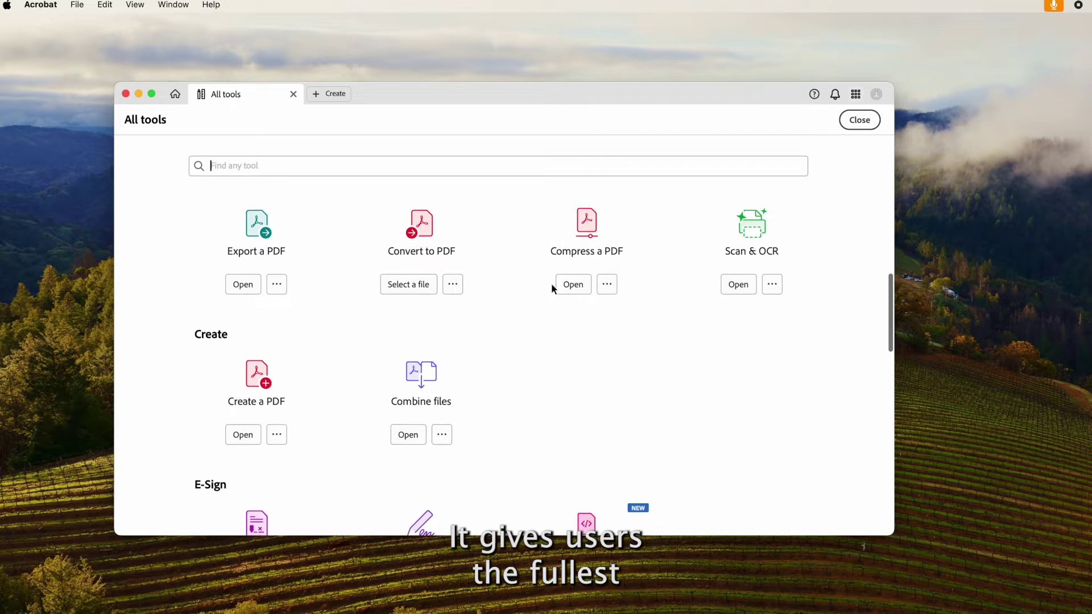
scroll(551, 288, down, 1)
scroll(551, 289, down, 3)
scroll(551, 288, down, 1)
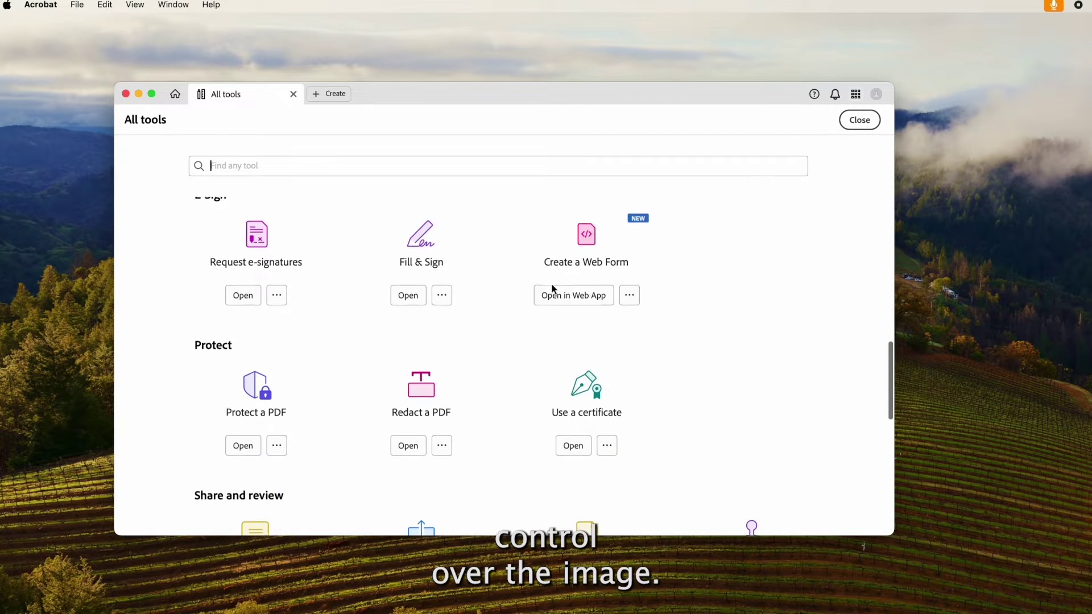
scroll(551, 289, down, 1)
scroll(552, 288, down, 2)
scroll(551, 289, down, 3)
scroll(552, 289, down, 2)
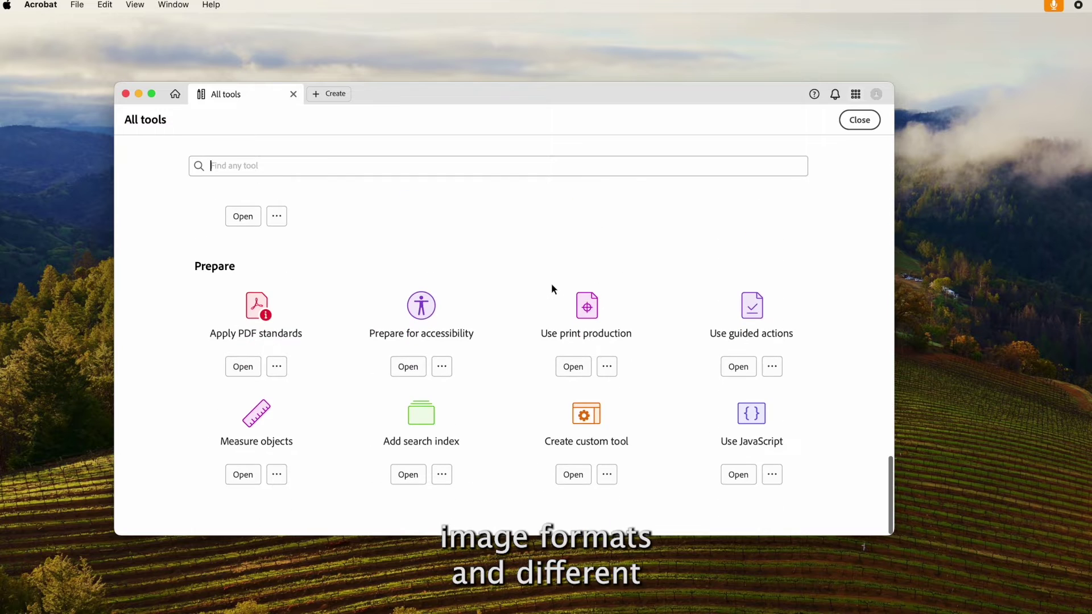
scroll(551, 289, up, 10)
Step: Launch Acrobat's Edit a PDF tool so Media.pdf can be chosen for editing
click(254, 284)
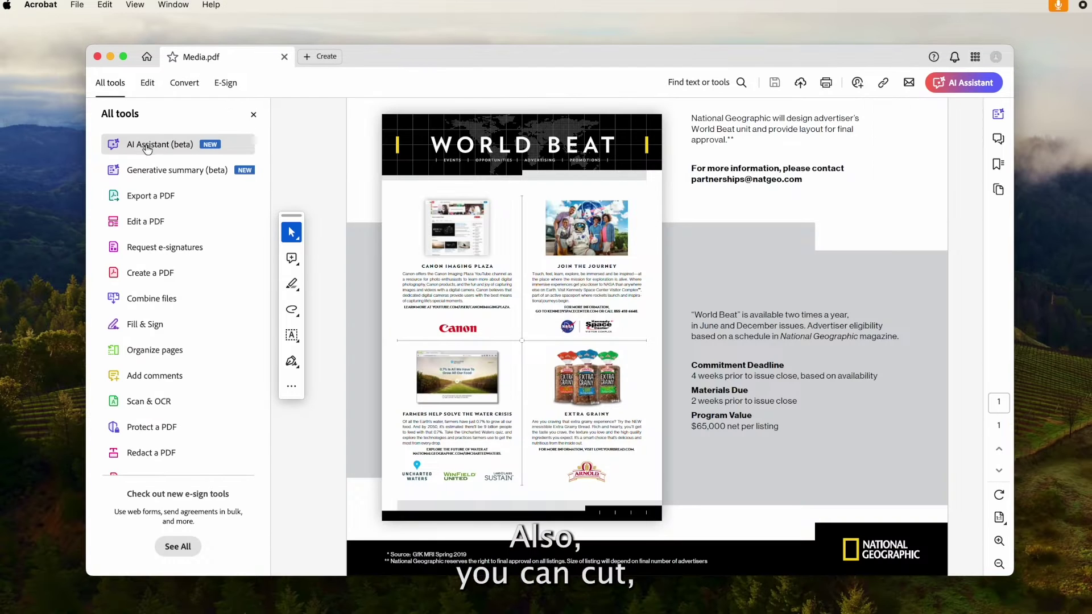
Step: Return from AI Assistant to All tools and switch Media.pdf into Edit a PDF mode
click(159, 145)
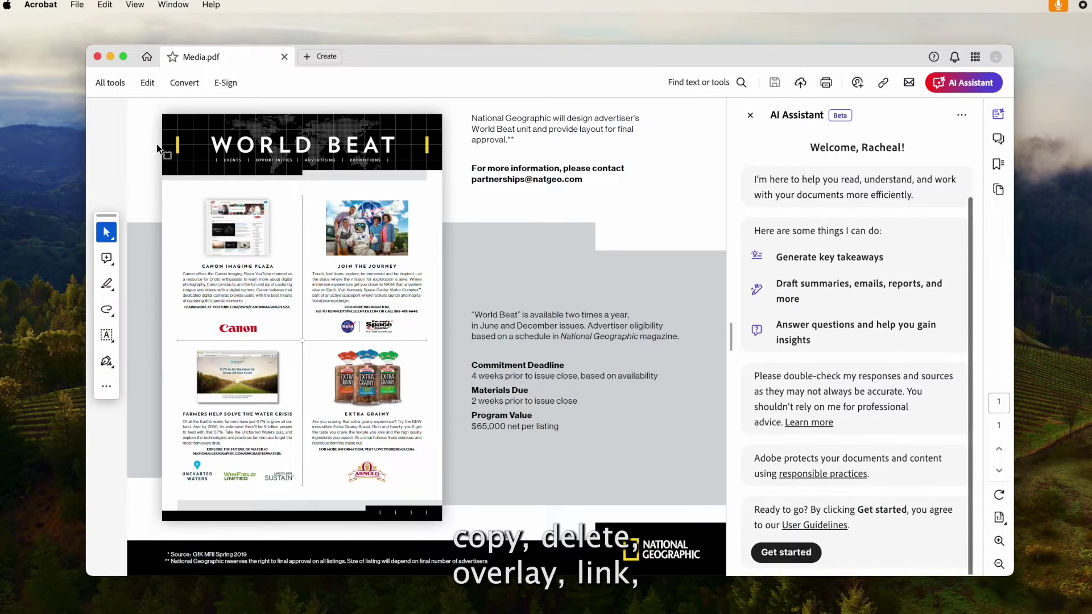
click(110, 82)
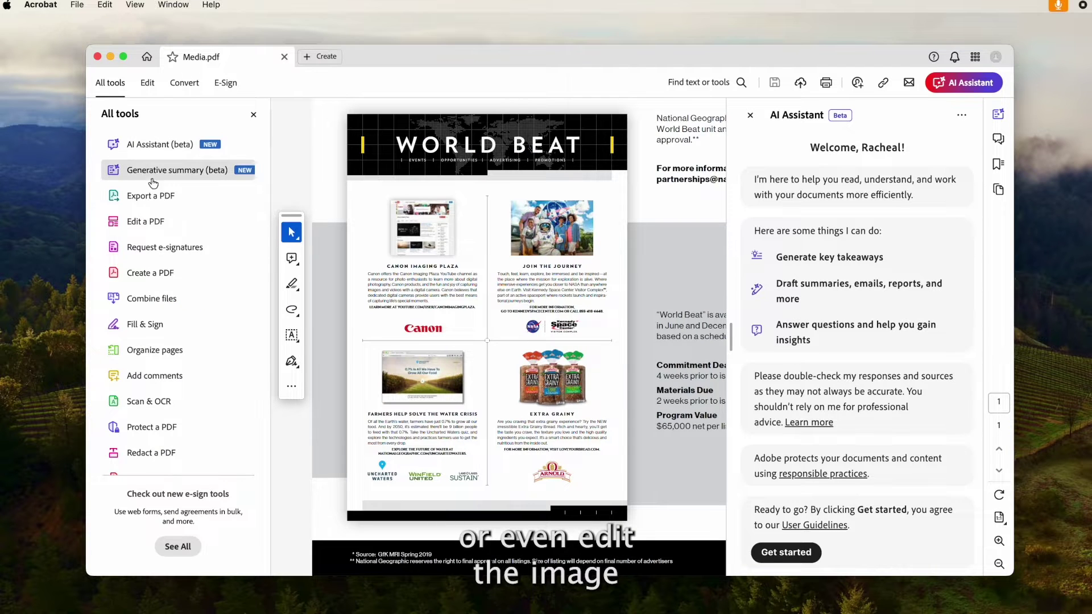
scroll(149, 253, down, 1)
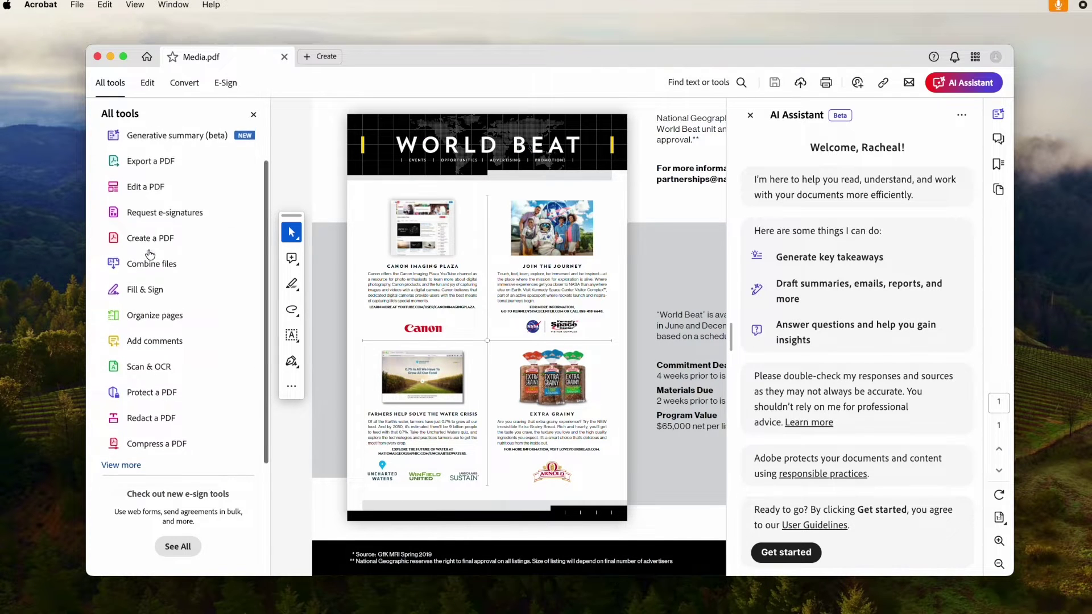
scroll(149, 253, down, 1)
click(145, 176)
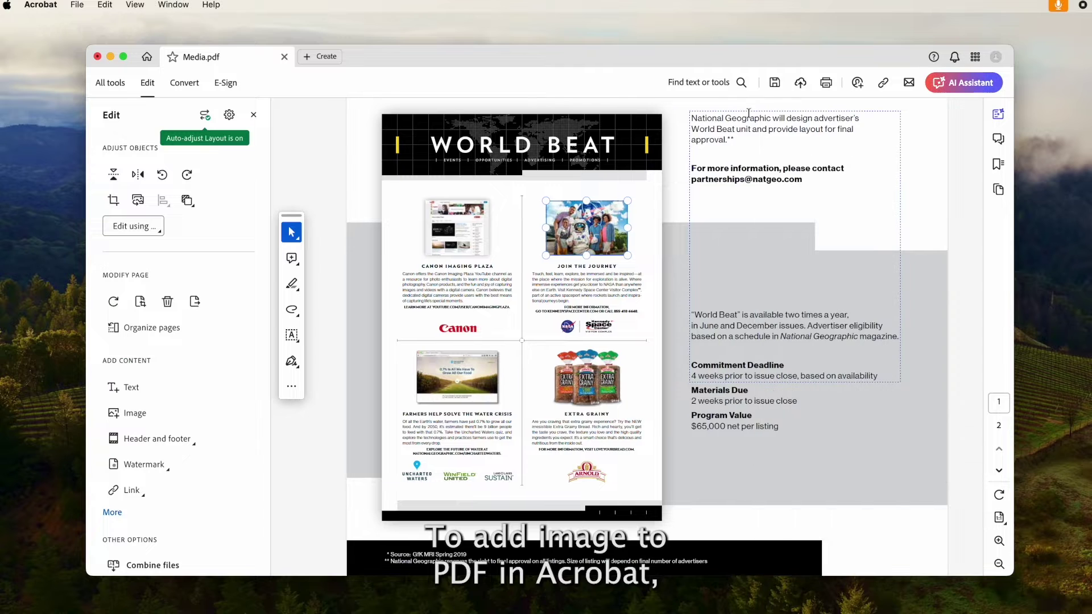
Step: Insert join the journey.jpeg onto the page as a new image
click(133, 413)
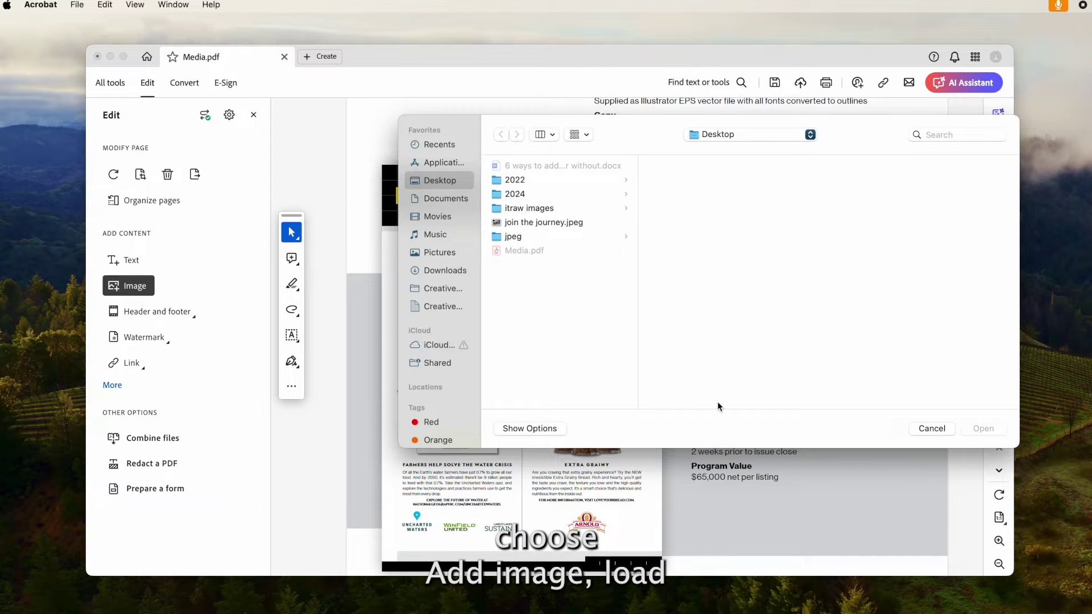
click(530, 428)
click(754, 399)
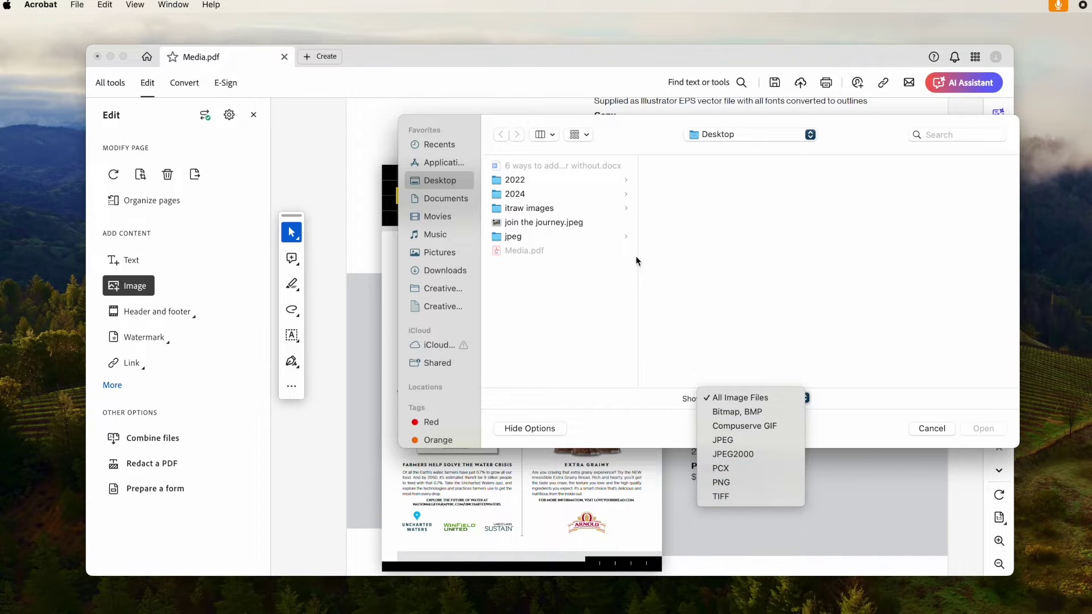
click(520, 223)
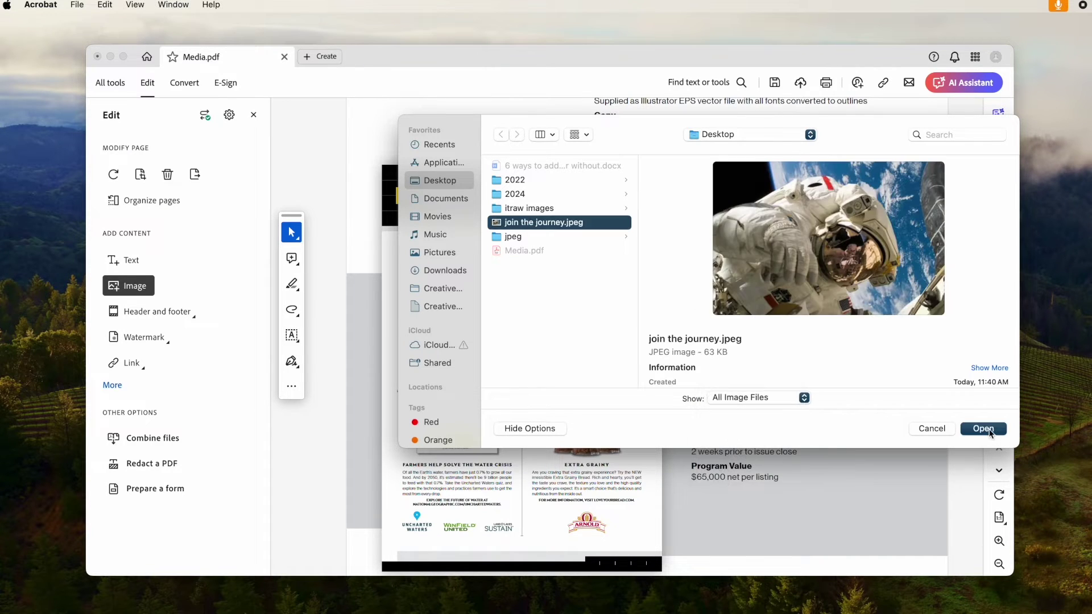
click(987, 428)
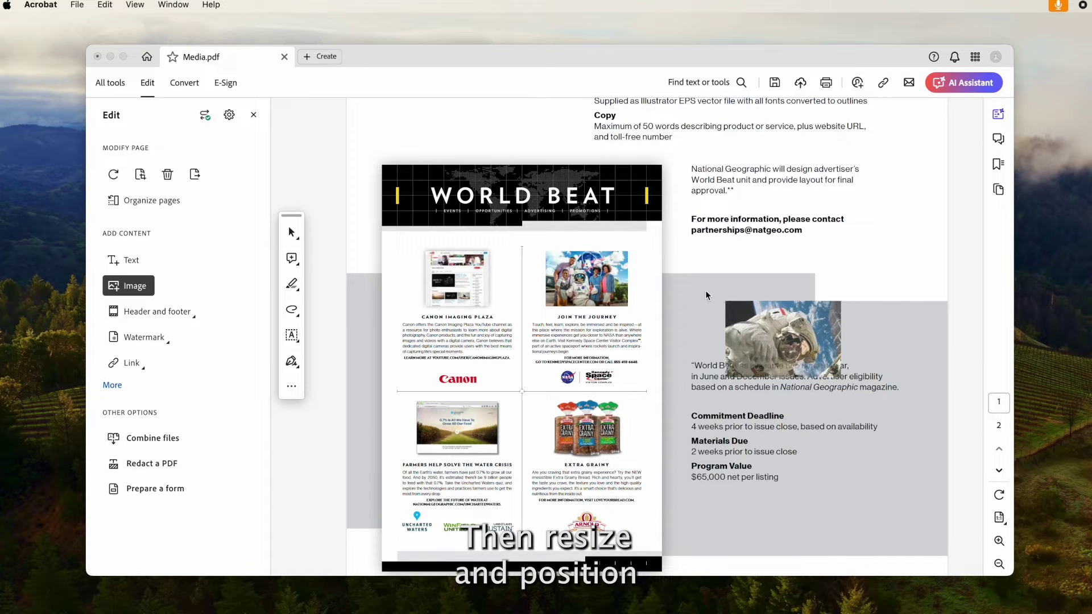
click(692, 280)
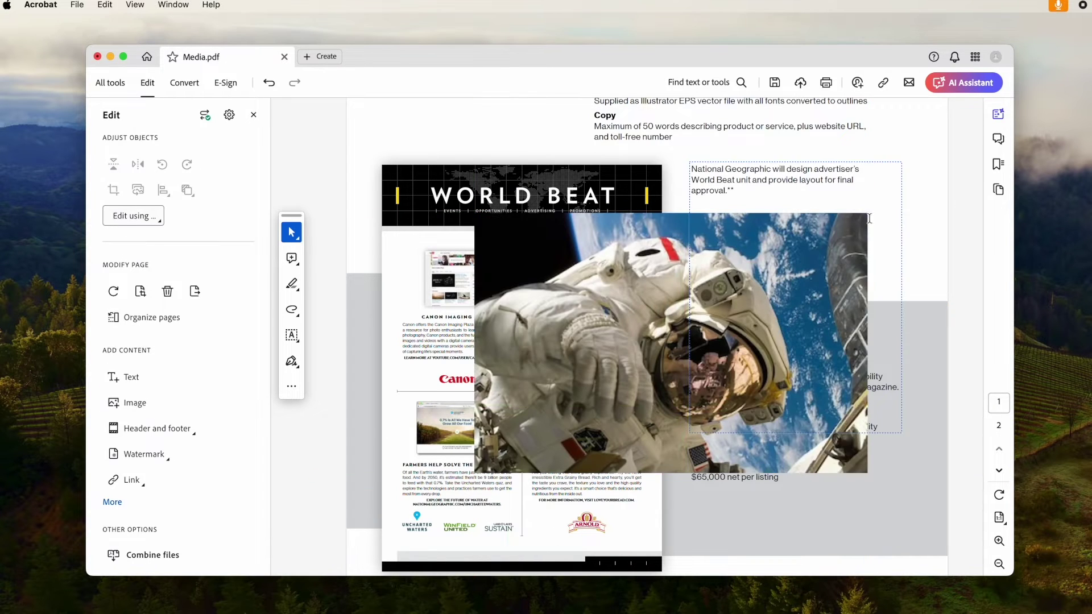
Step: Resize and move the trial astronaut image, delete it, and select the Join the Journey team photo for editing
drag(869, 219, 601, 389)
drag(524, 417, 739, 301)
key(Delete)
click(590, 273)
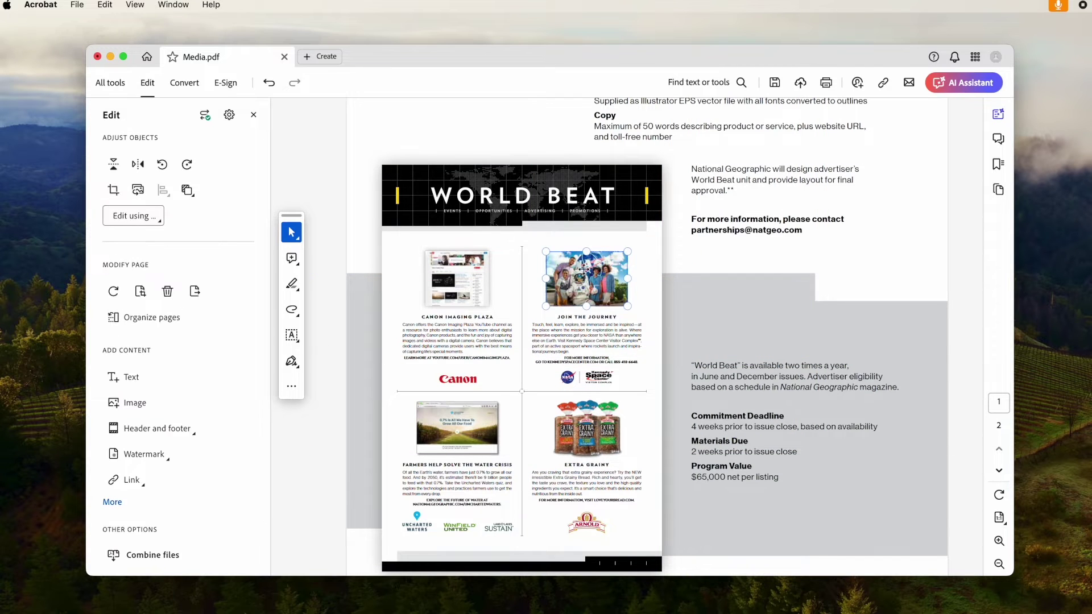
right_click(583, 269)
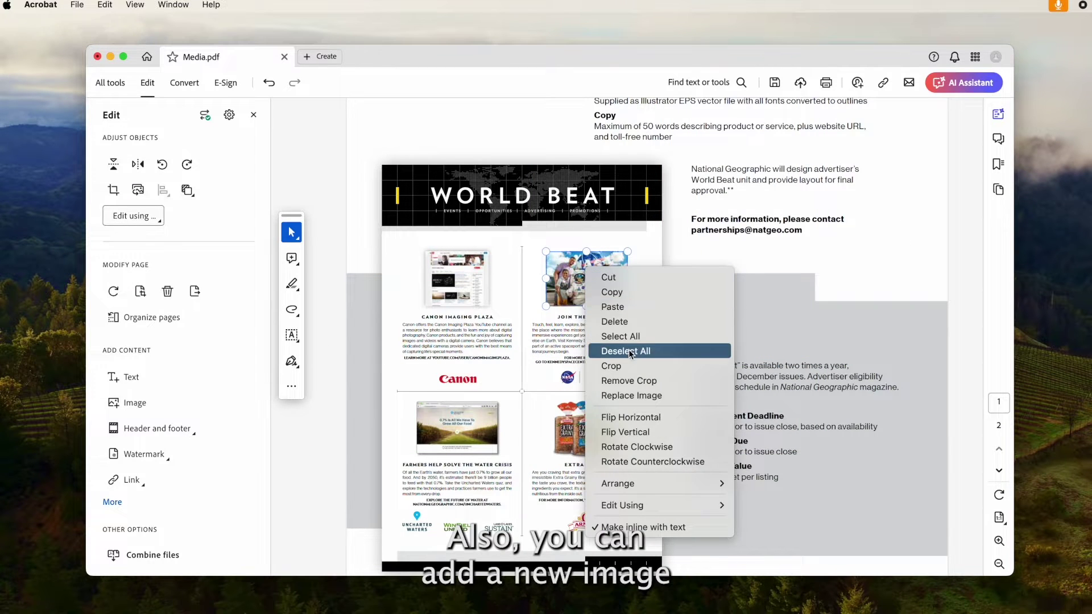
Step: Replace the Join the Journey team photo with join the journey.jpeg
click(626, 395)
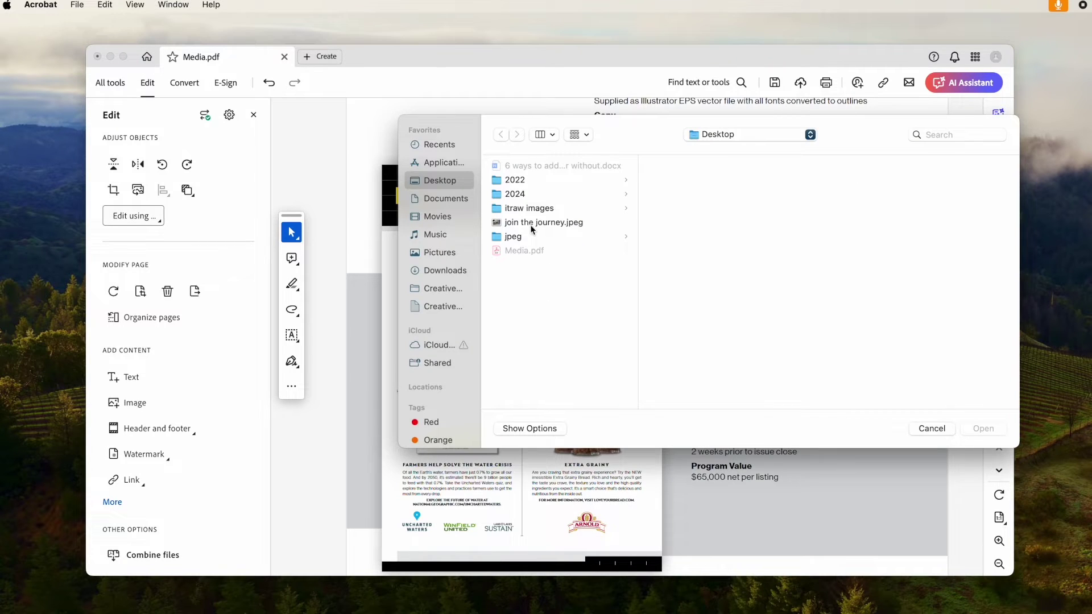
click(530, 222)
click(984, 428)
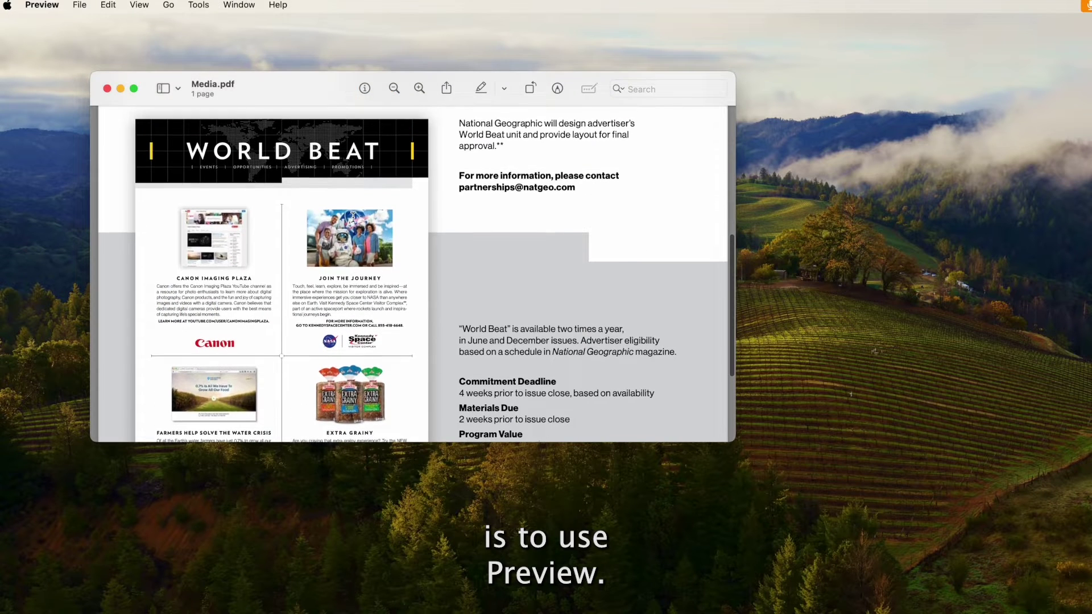
Step: Arrange the Preview windows, select the whole astronaut picture and copy it
drag(315, 91, 278, 92)
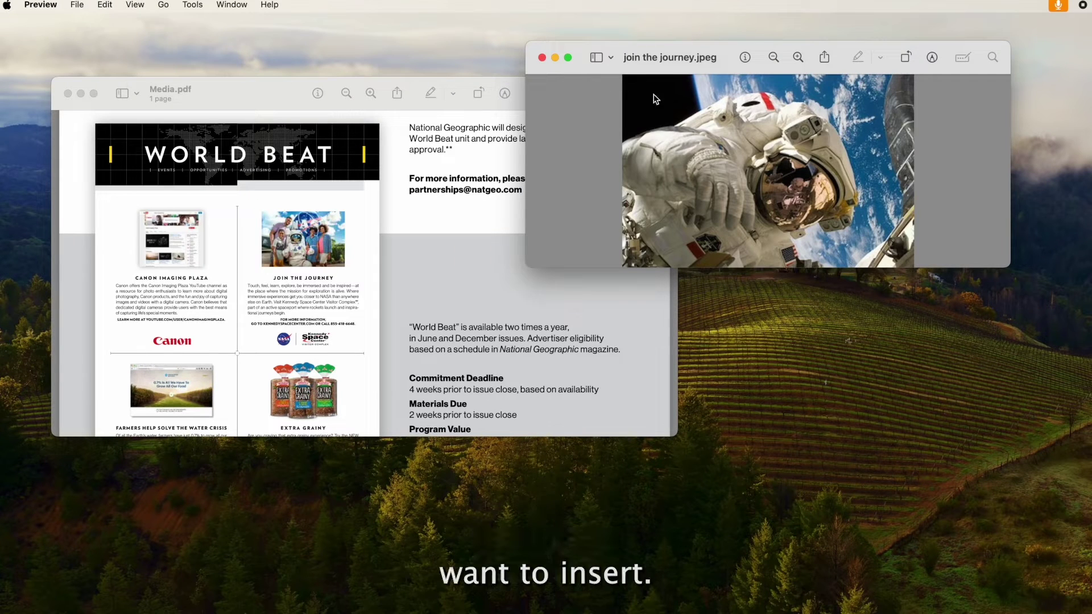
drag(1006, 266, 980, 234)
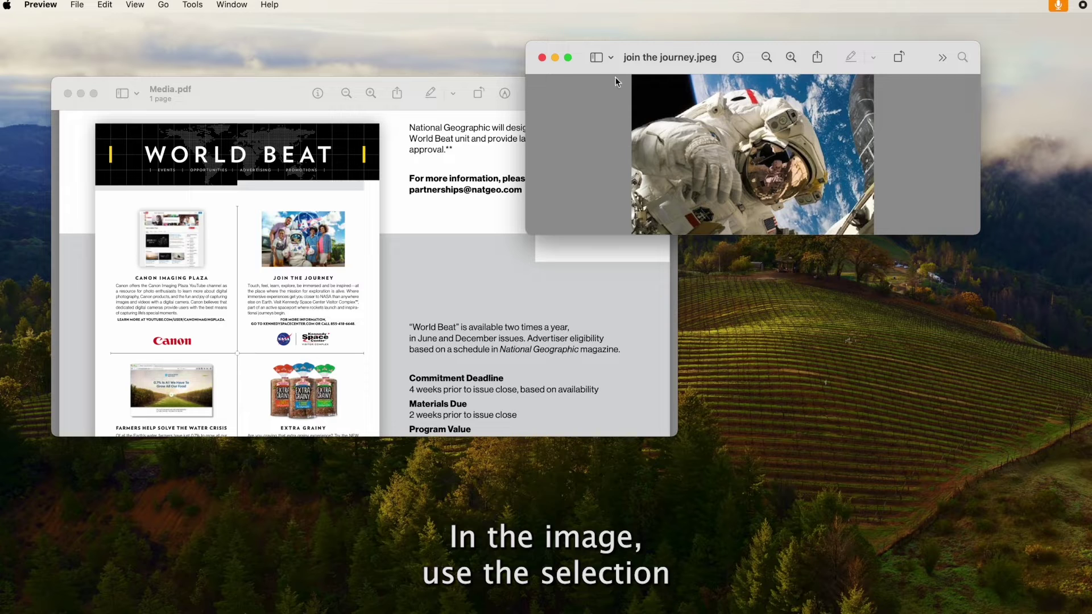
drag(634, 75, 873, 234)
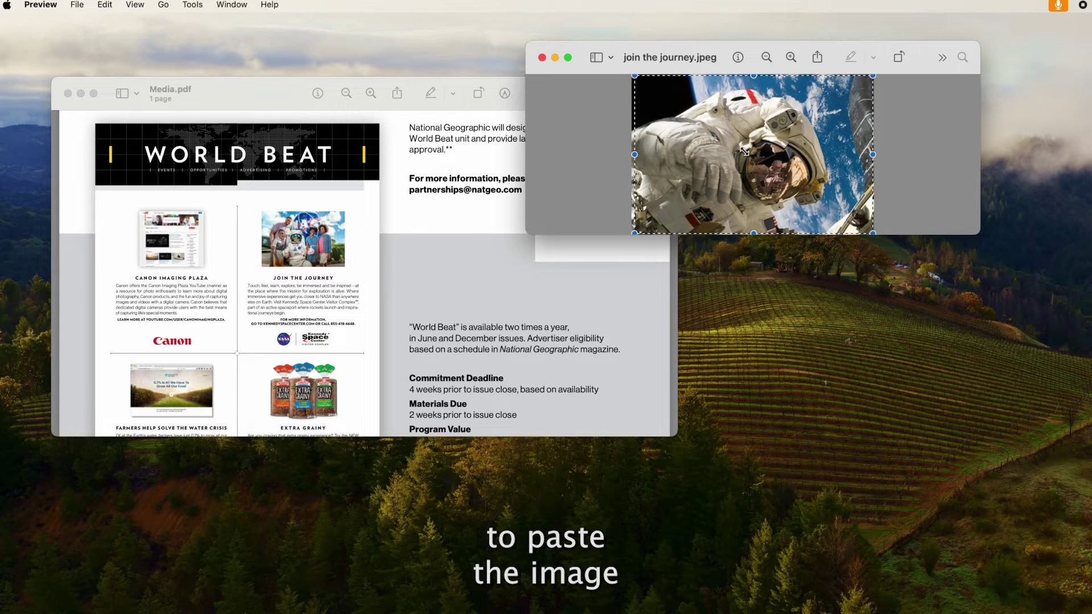
key(cmd+v)
drag(744, 152, 778, 140)
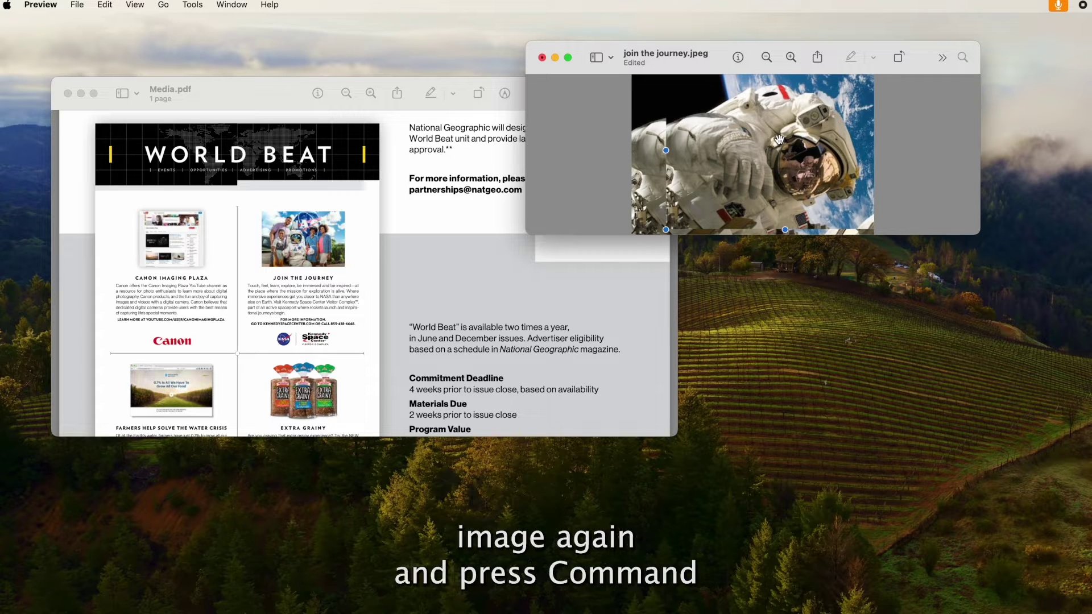
Step: Paste the astronaut picture into Media.pdf, shrink it and move it to the second column
click(309, 248)
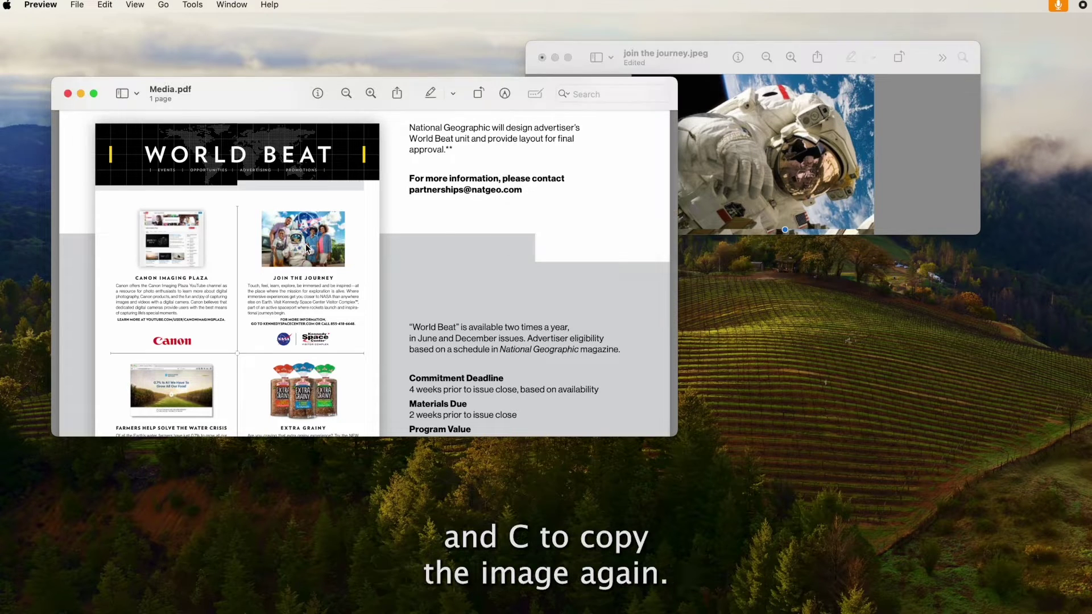
key(cmd+v)
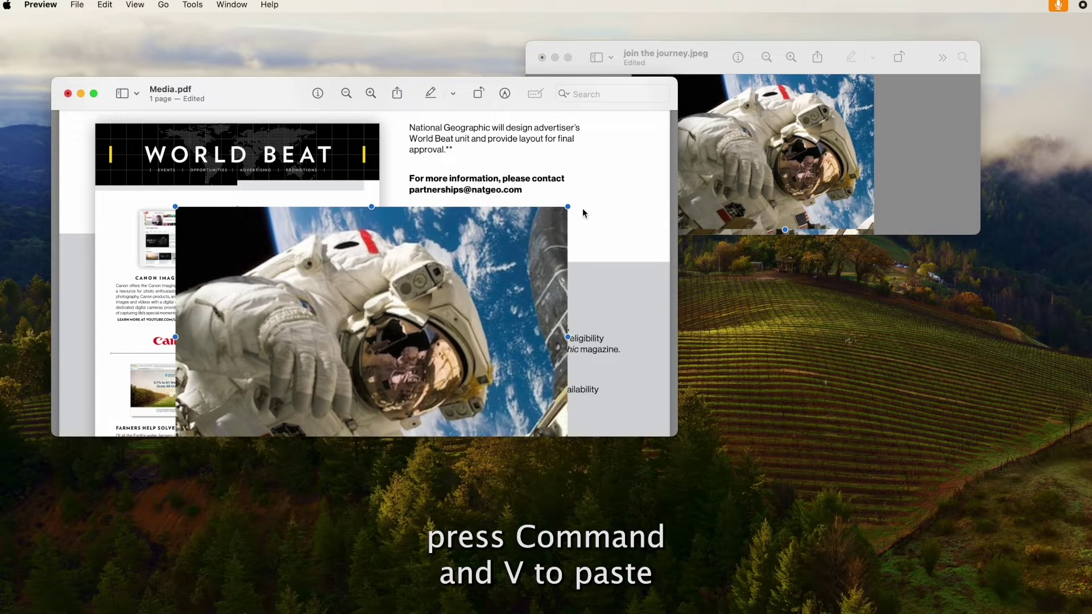
drag(570, 207, 350, 350)
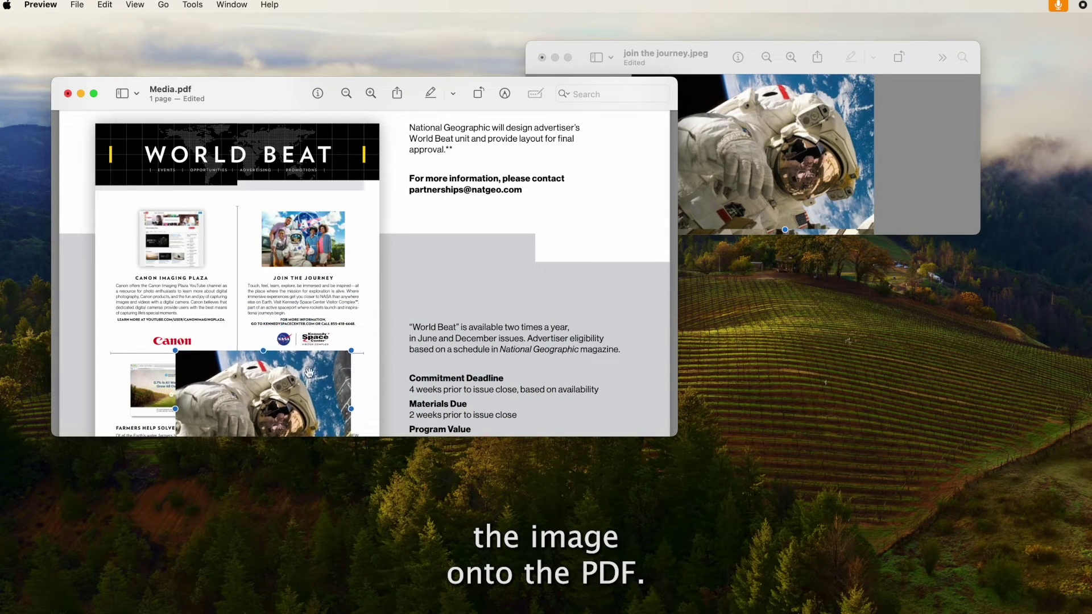
mouse_move(297, 373)
mouse_down()
mouse_move(360, 226)
mouse_move(378, 221)
mouse_up()
Step: Fit the astronaut picture over the Join the Journey team photo and save Media.pdf
mouse_move(433, 195)
mouse_down()
mouse_move(349, 247)
mouse_move(328, 224)
mouse_move(346, 214)
mouse_up()
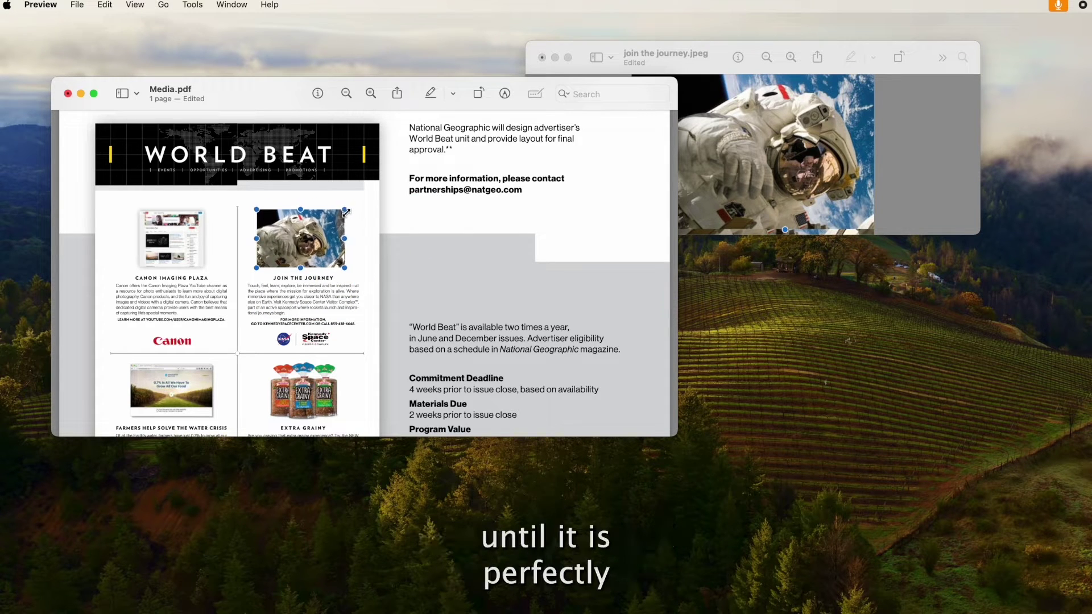
drag(333, 225, 334, 226)
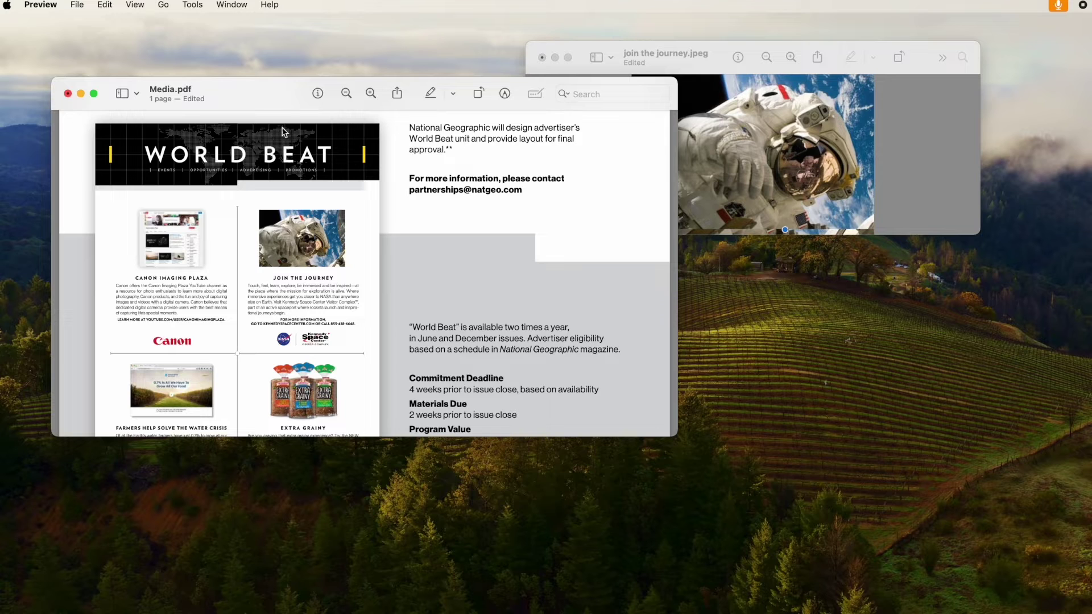
click(77, 5)
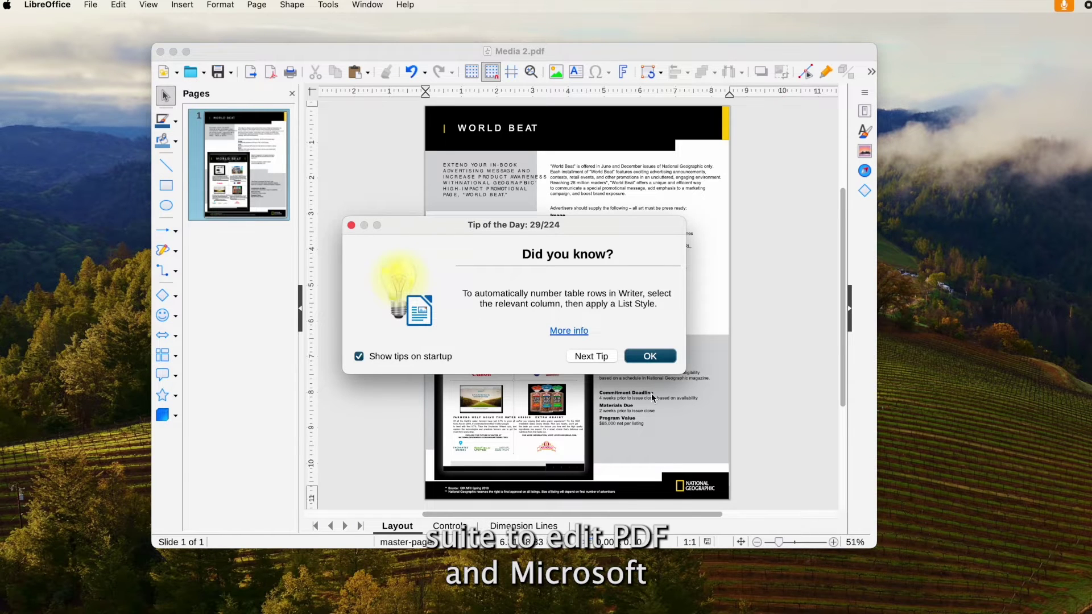
Step: Dismiss Tip of the Day and delete the Join the Journey group photo from Media 2.pdf
click(648, 357)
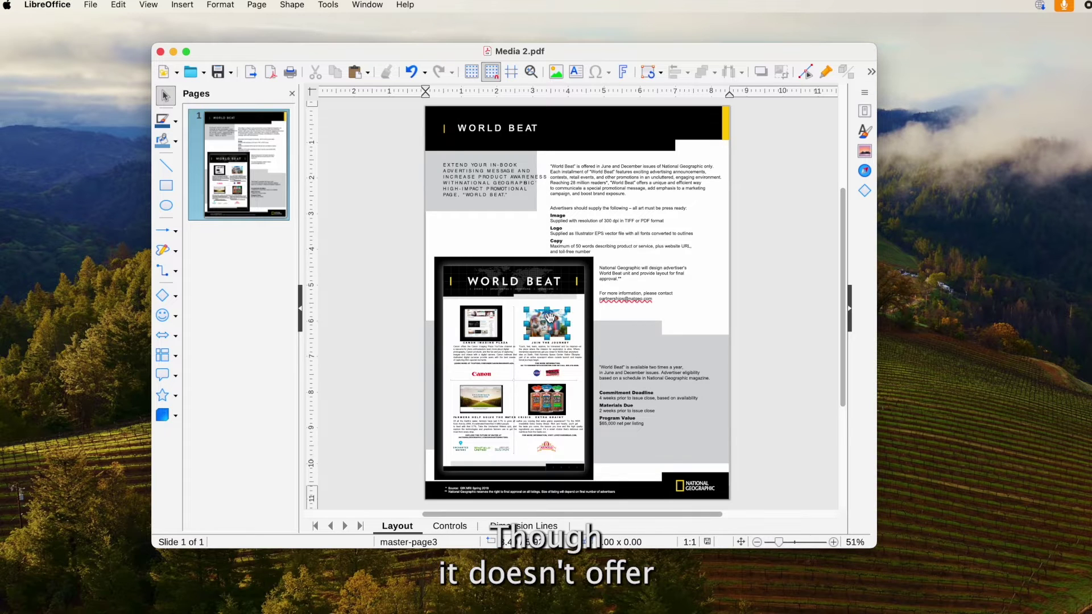
click(550, 318)
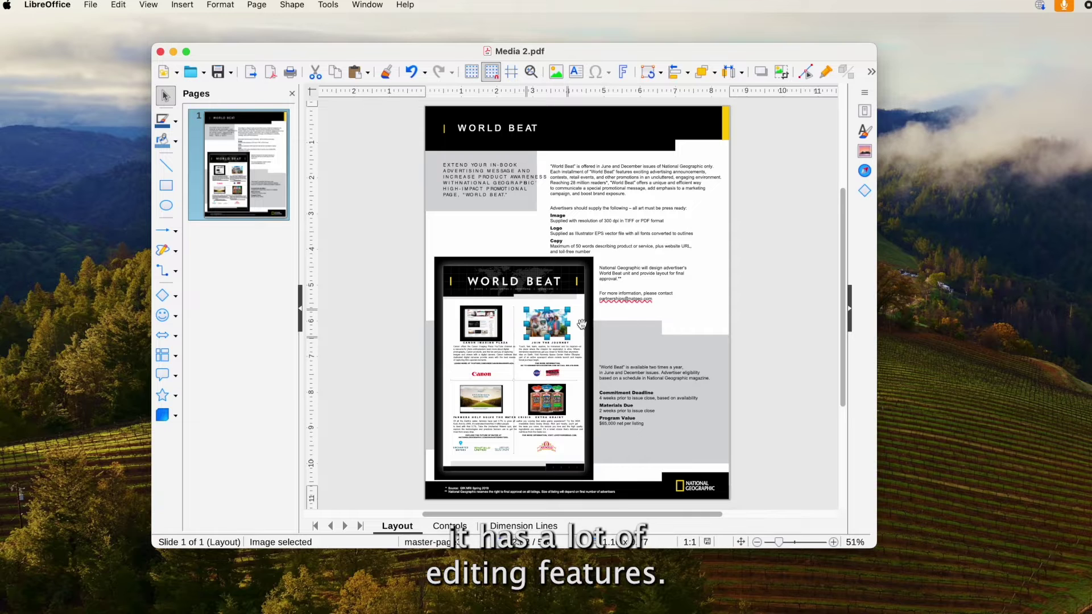
key(Delete)
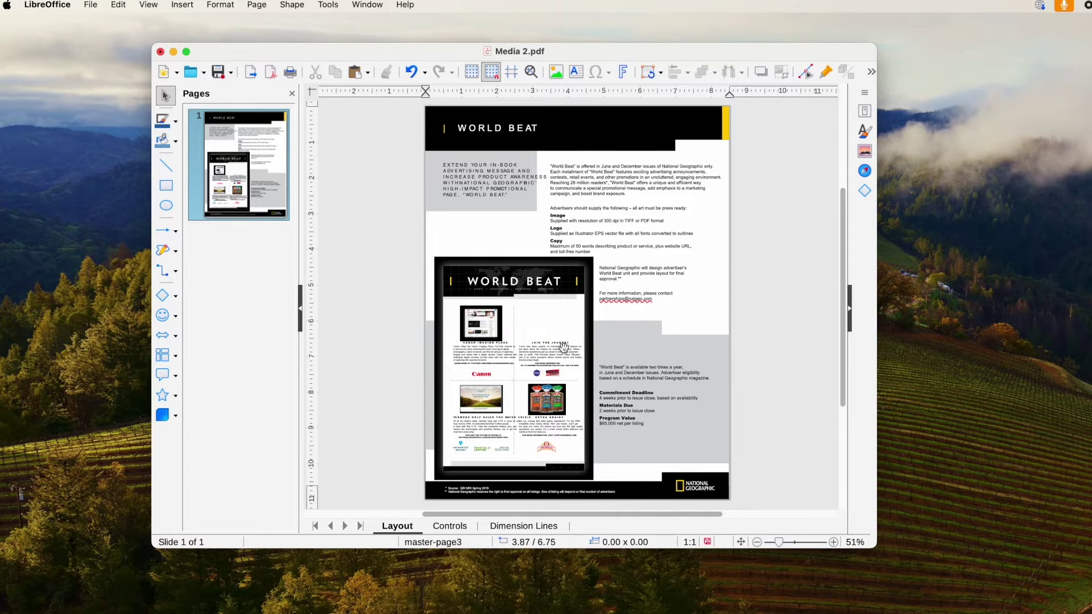
click(182, 5)
Step: Insert join the journey.jpeg and shrink it to fit the empty Join the Journey slot
click(233, 25)
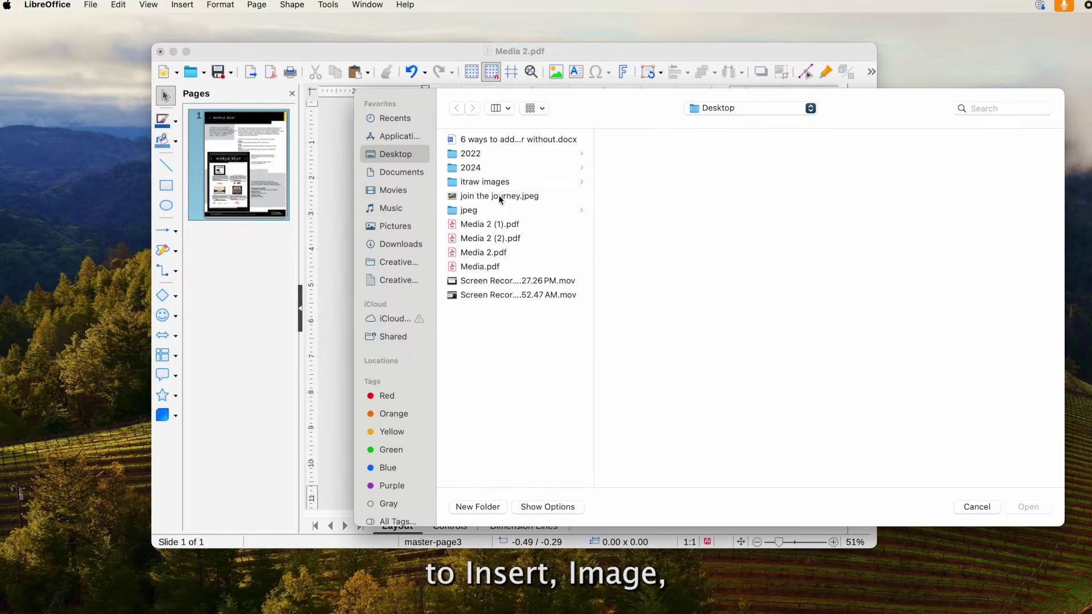
click(491, 195)
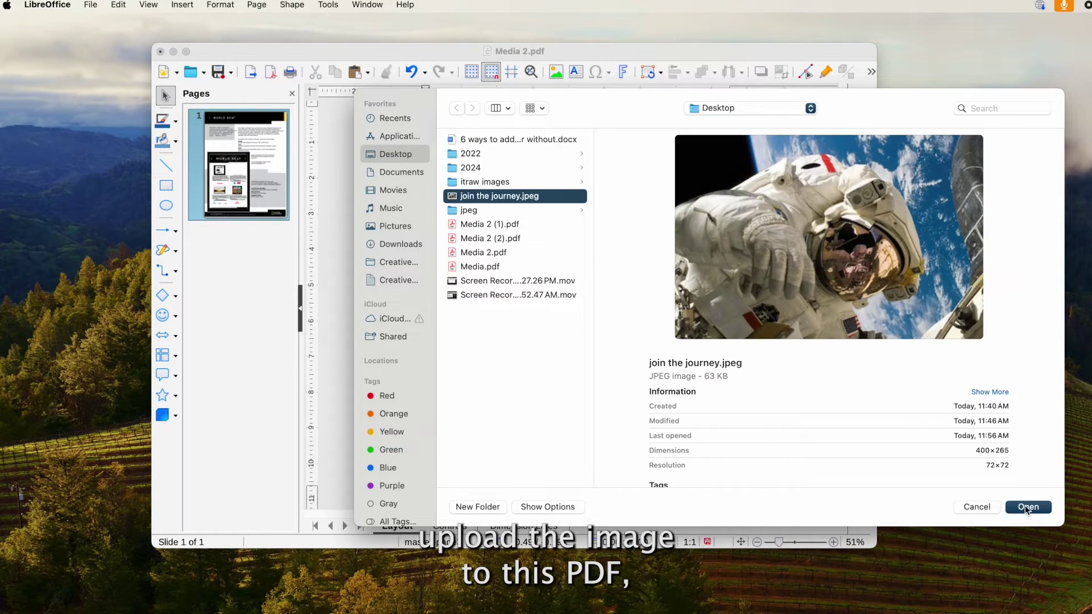
click(1026, 507)
drag(647, 266, 559, 321)
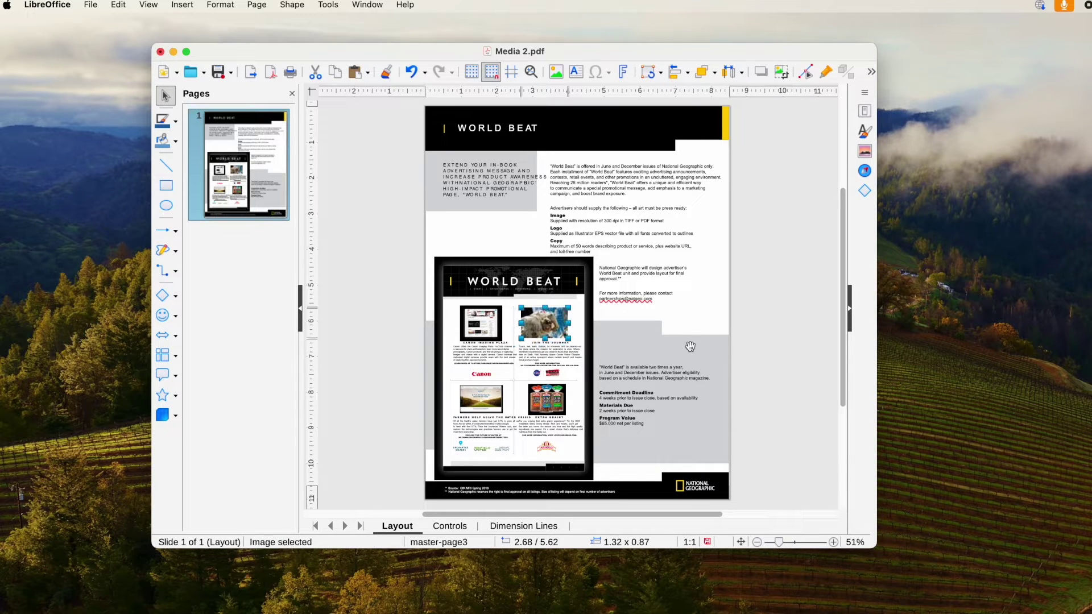
Step: Replace the Canon Imaging Plaza picture with join the journey.jpeg so both top panels show the astronaut
click(481, 323)
right_click(481, 324)
click(512, 407)
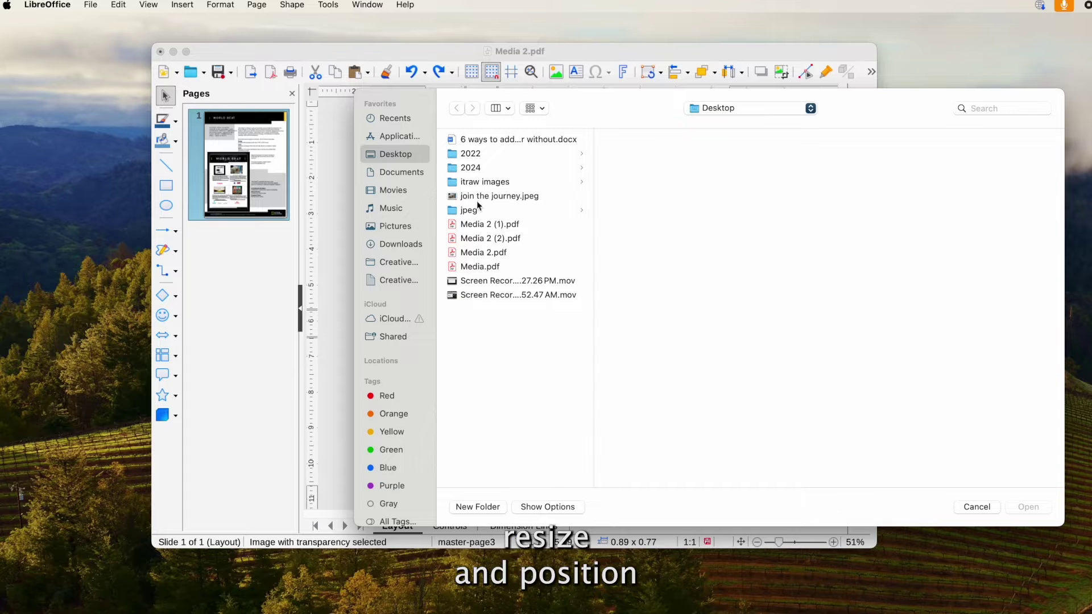
click(478, 196)
click(1028, 507)
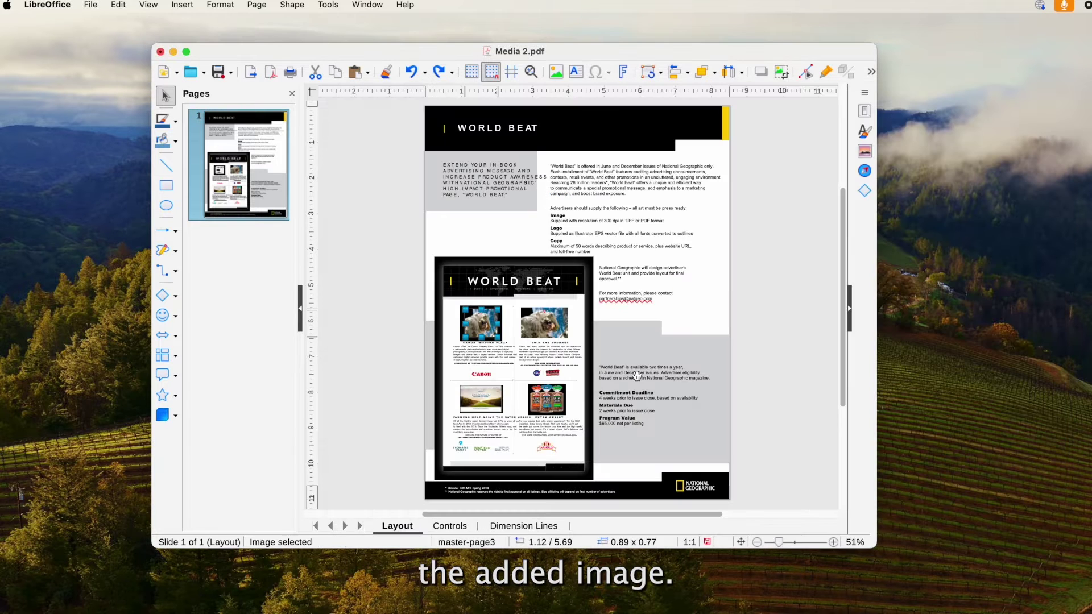
click(89, 4)
mouse_move(102, 313)
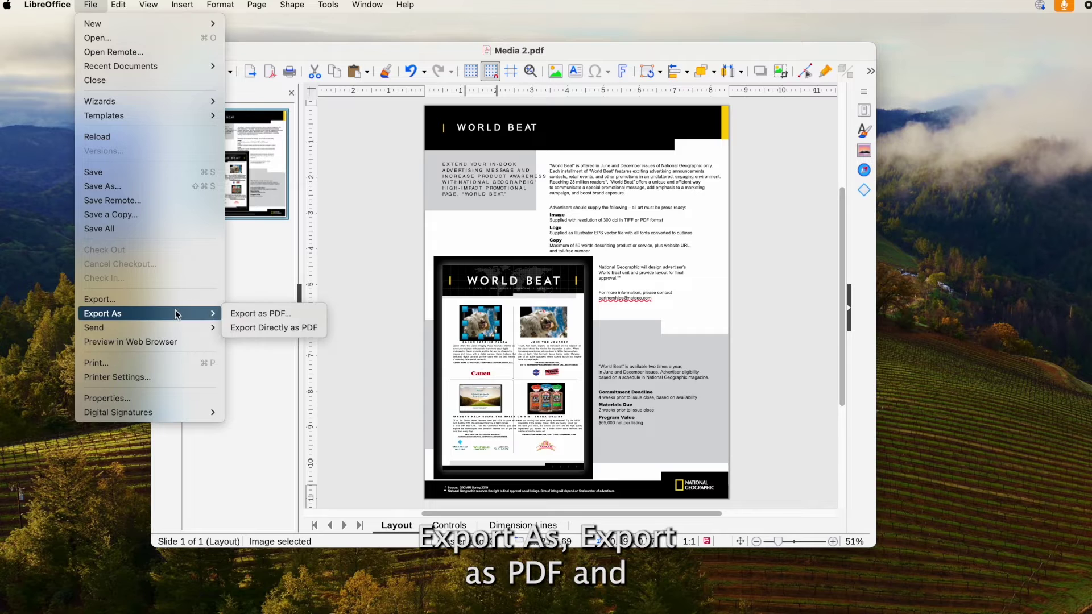
Step: Export the page as Media 3.pdf with default settings and move on to pdfescape.com in Chrome
click(272, 315)
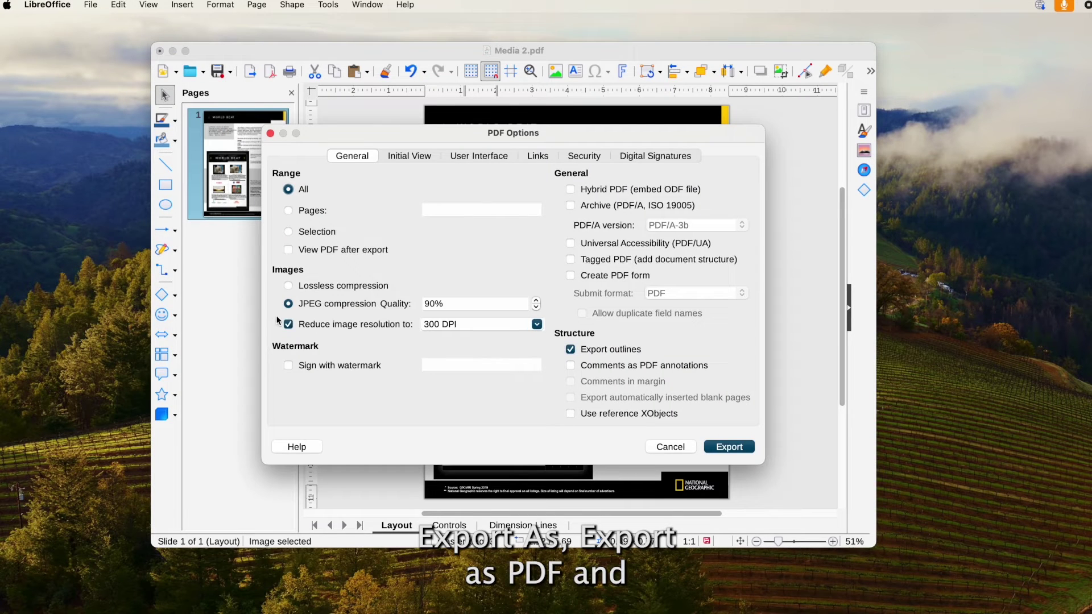
click(721, 450)
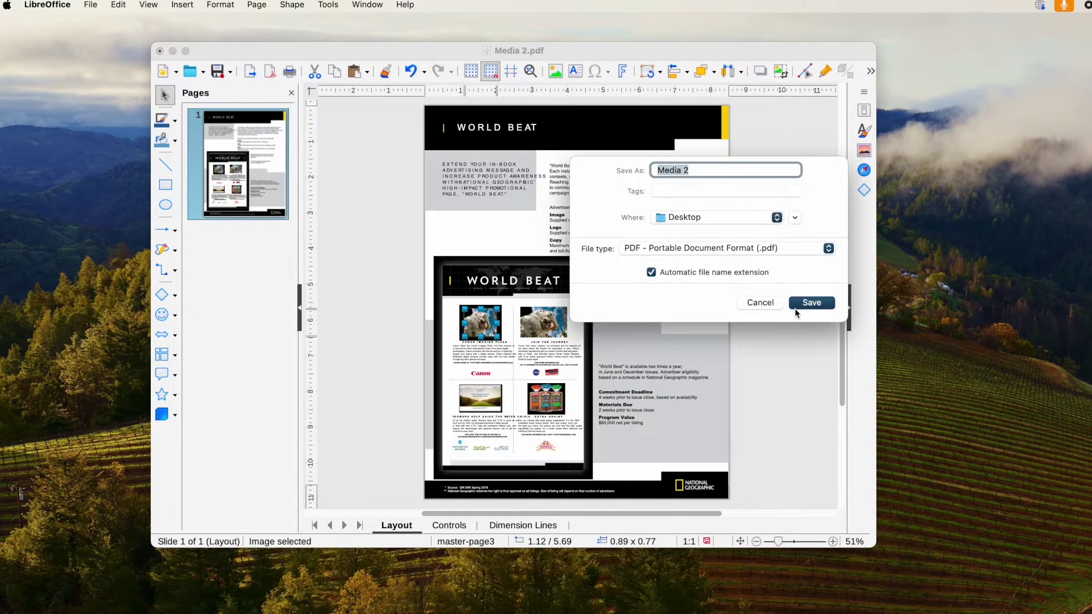
click(812, 302)
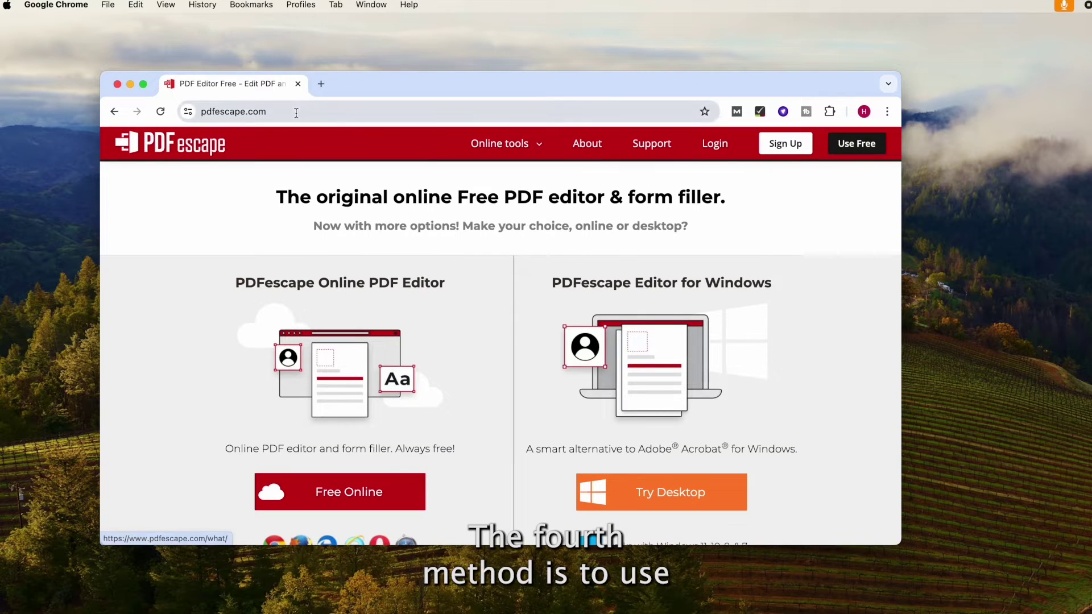
click(362, 112)
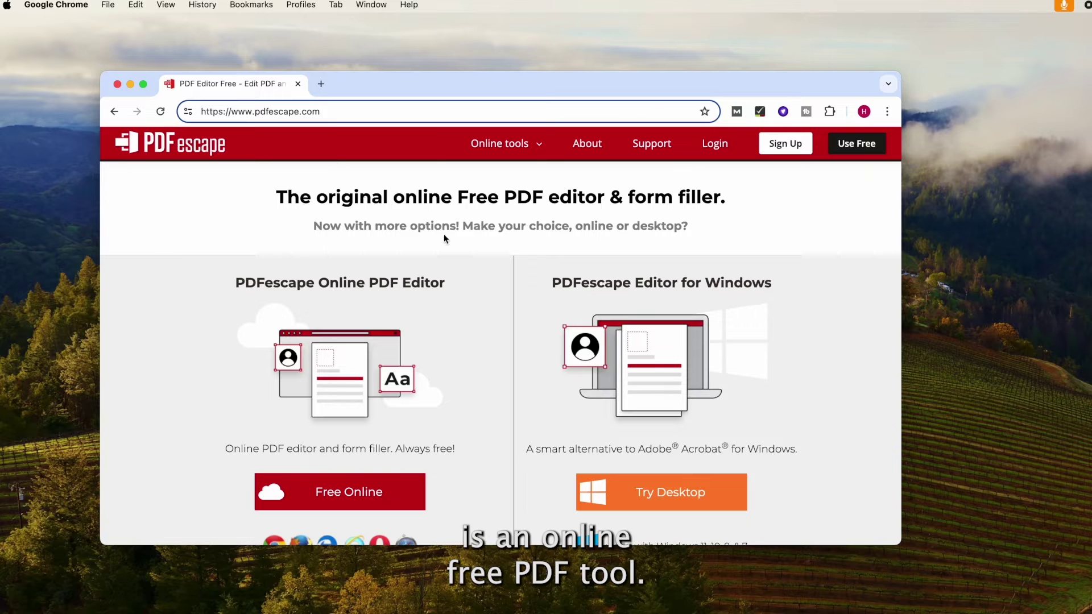
scroll(414, 221, down, 2)
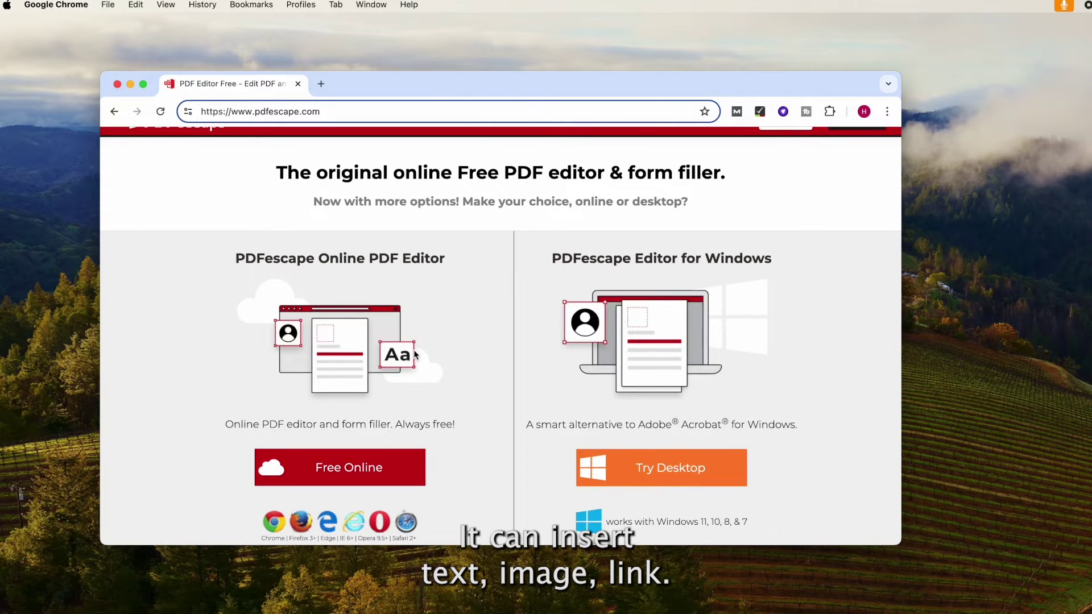
scroll(414, 354, down, 2)
scroll(414, 355, down, 2)
scroll(414, 354, down, 3)
scroll(413, 353, down, 2)
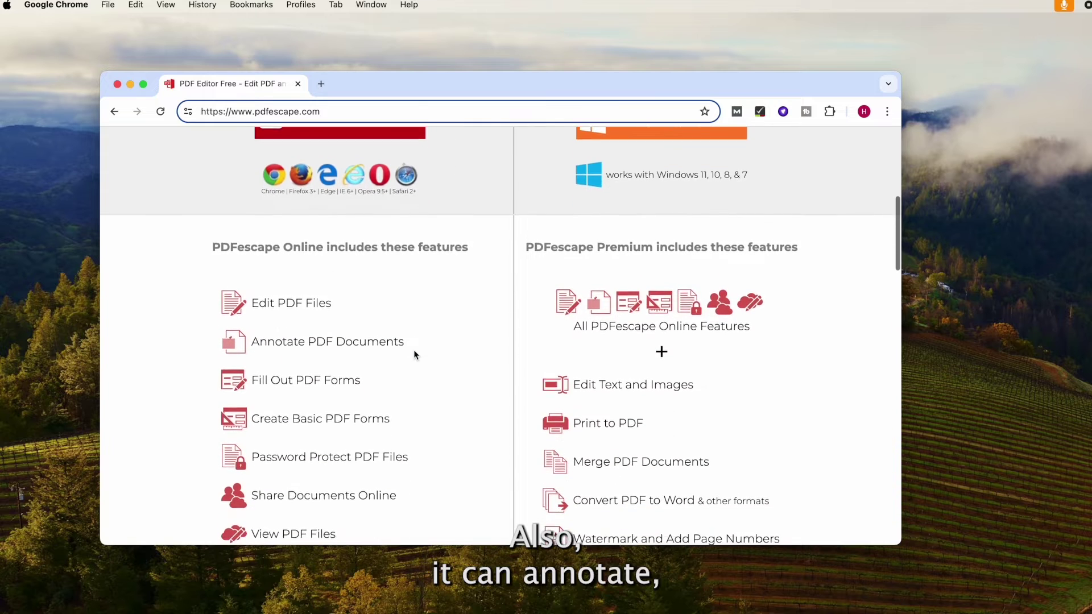
scroll(414, 355, down, 1)
scroll(413, 354, down, 2)
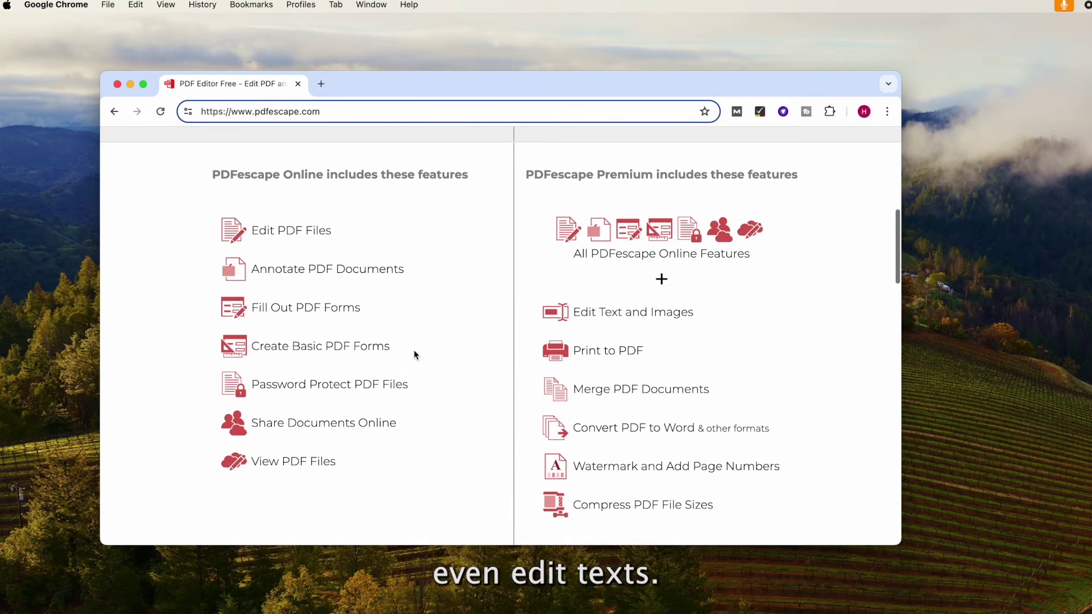
scroll(490, 398, down, 1)
scroll(491, 400, down, 2)
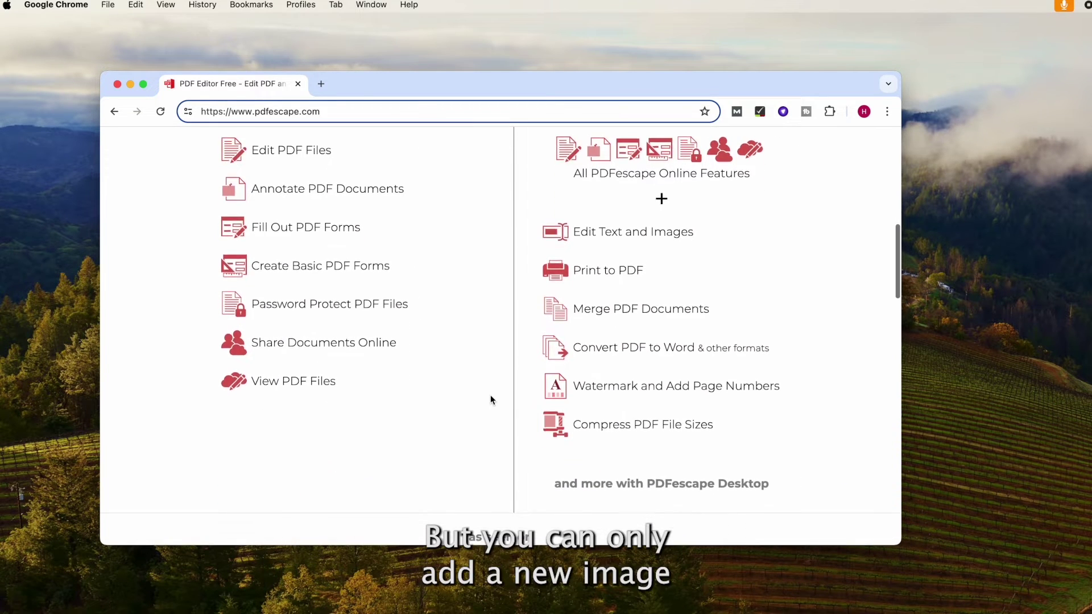
scroll(491, 395, down, 1)
scroll(491, 396, down, 3)
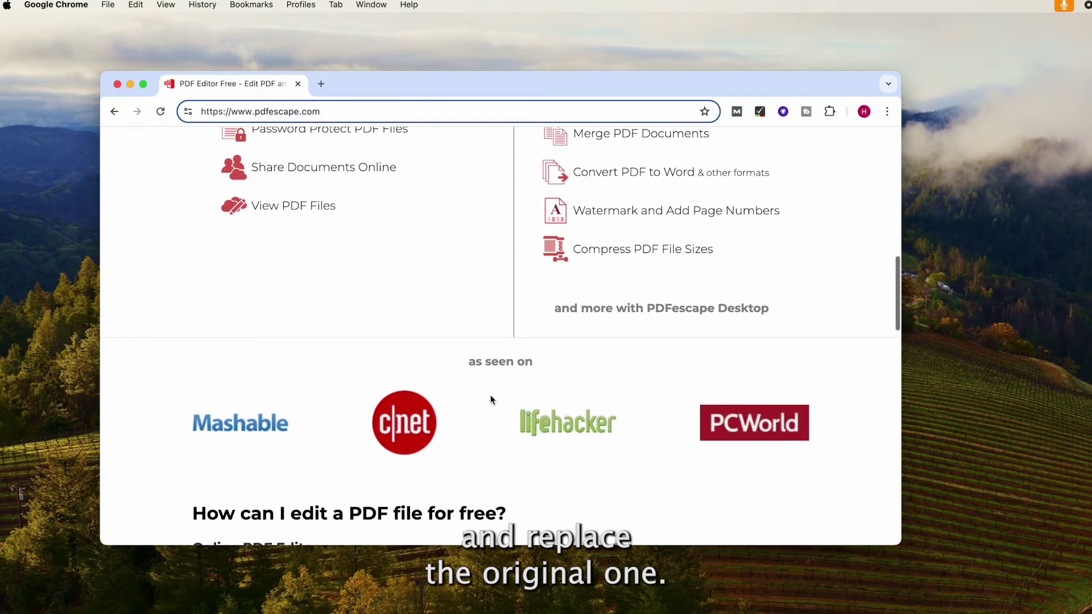
scroll(491, 396, down, 3)
scroll(490, 396, down, 1)
scroll(490, 396, up, 5)
scroll(491, 397, up, 3)
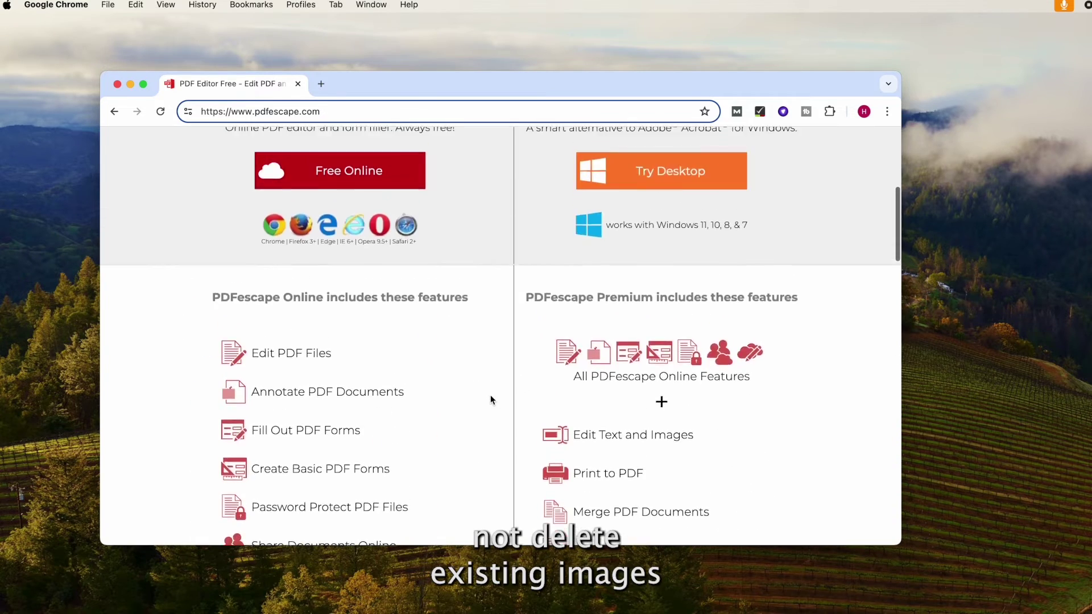
scroll(491, 400, up, 5)
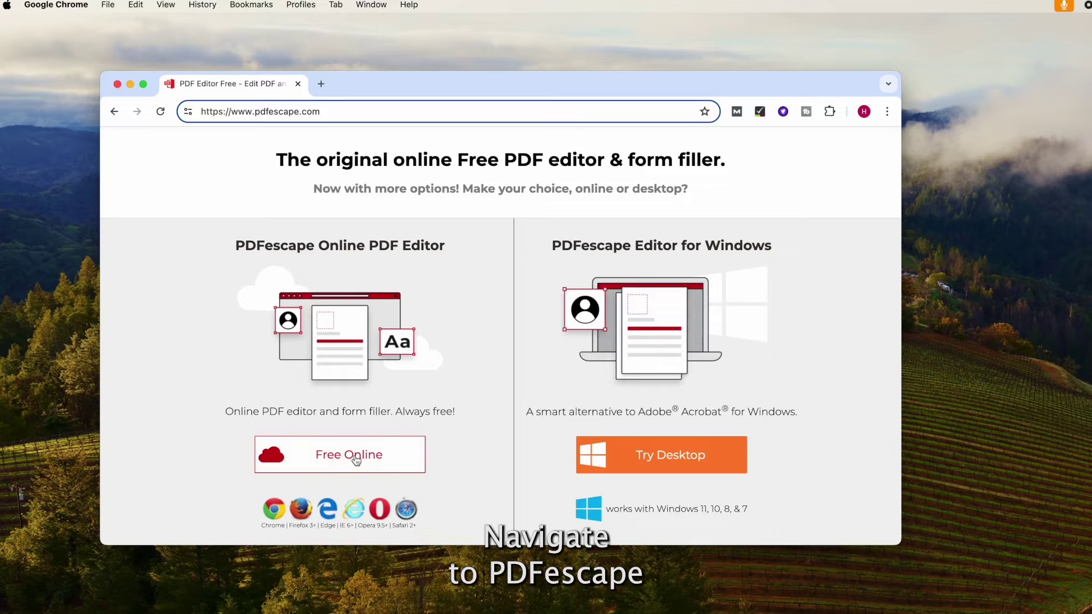
click(345, 459)
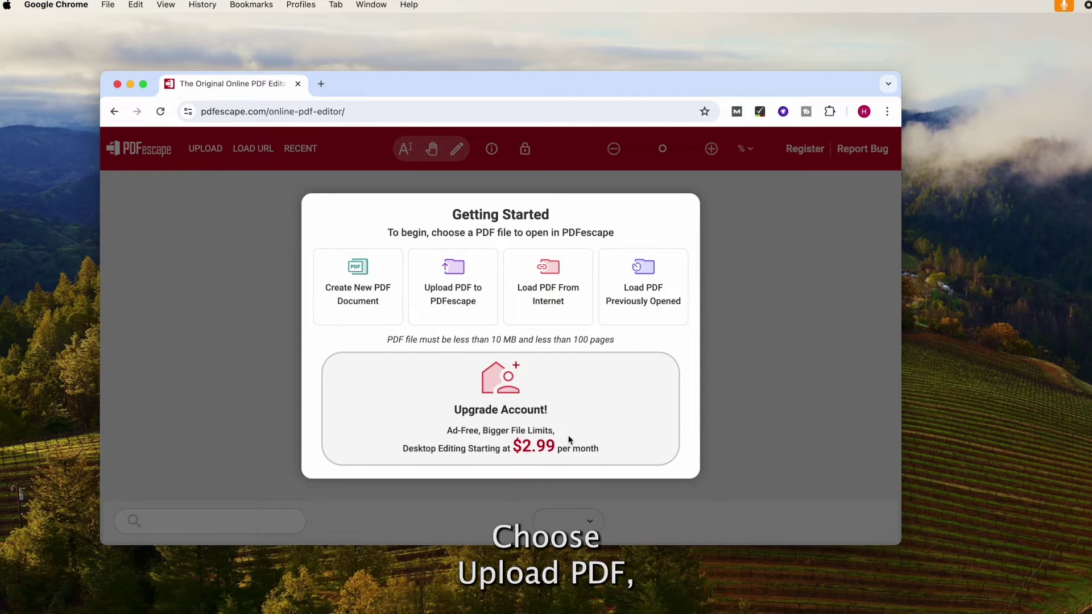
Step: Upload the World Beat PDF from the computer into PDFescape's online editor
click(450, 289)
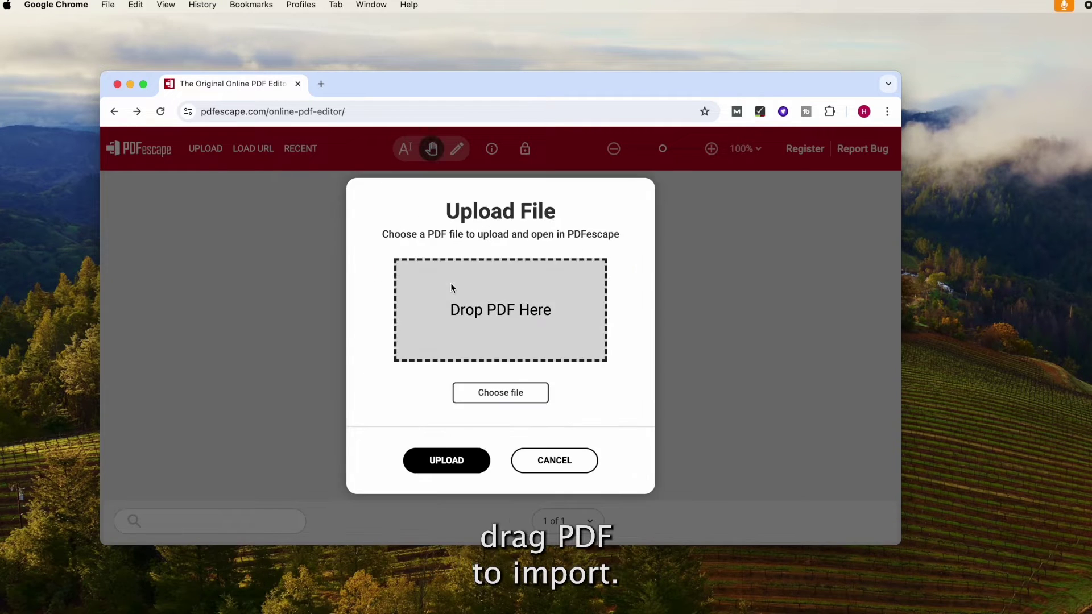
drag(1026, 564, 507, 311)
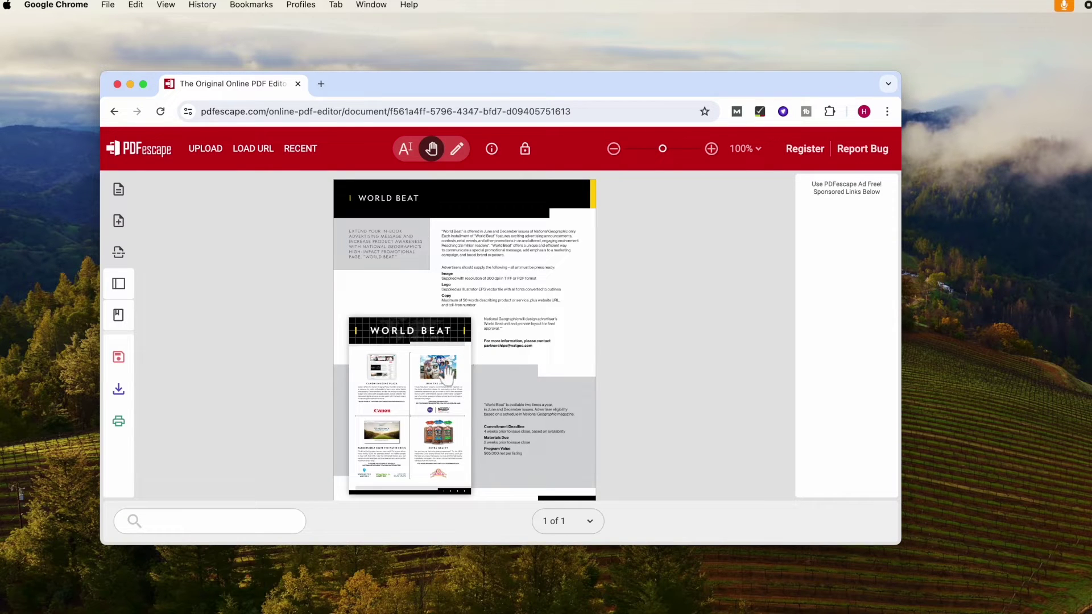
Step: Insert the astronaut JPEG as an image over the Join the Journey panel
click(118, 190)
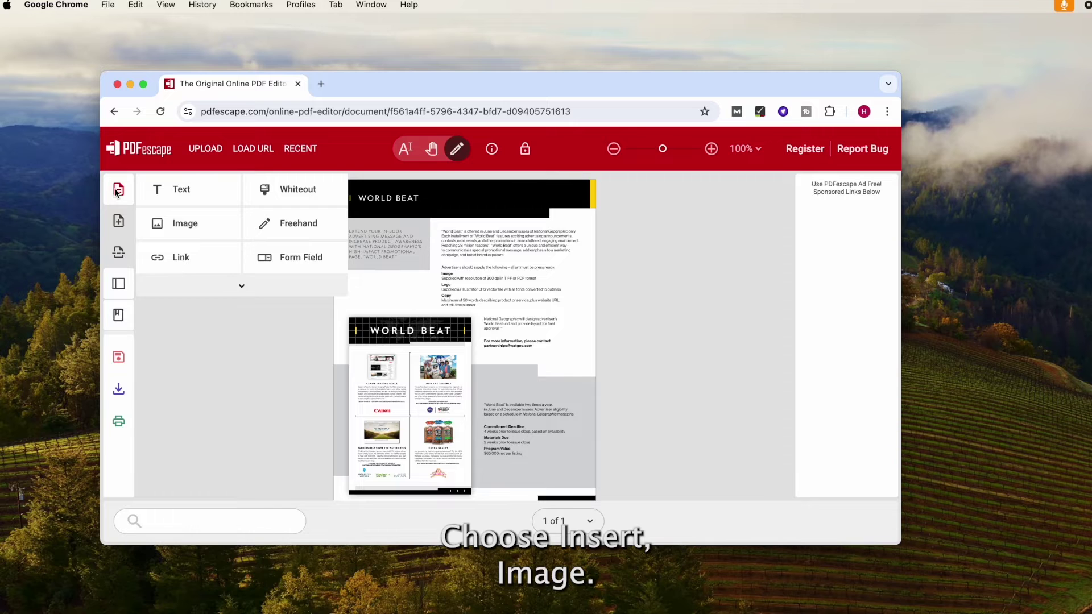
click(176, 229)
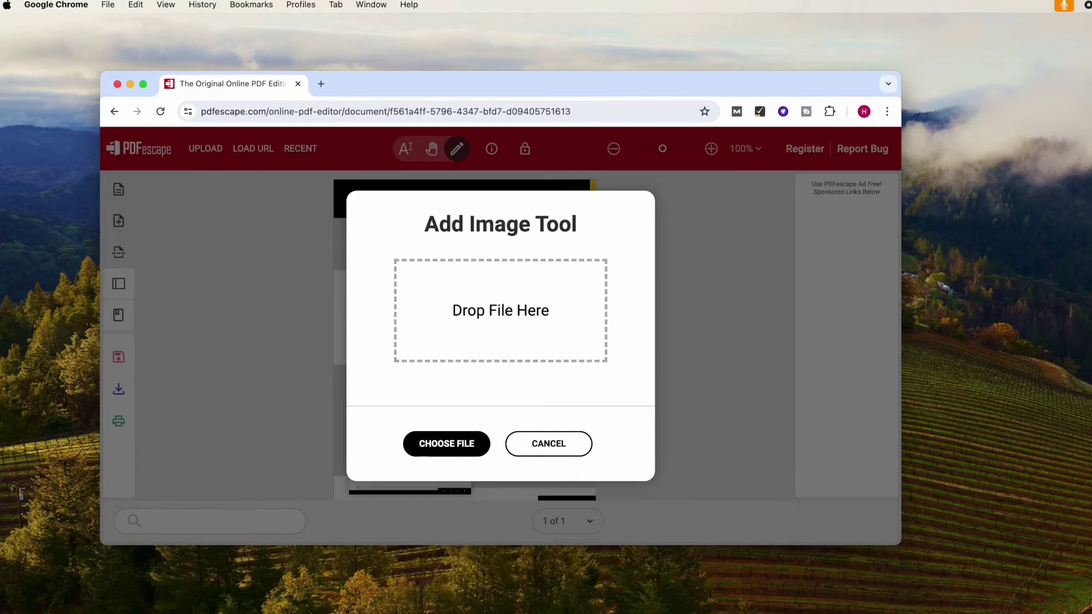
drag(566, 378, 510, 336)
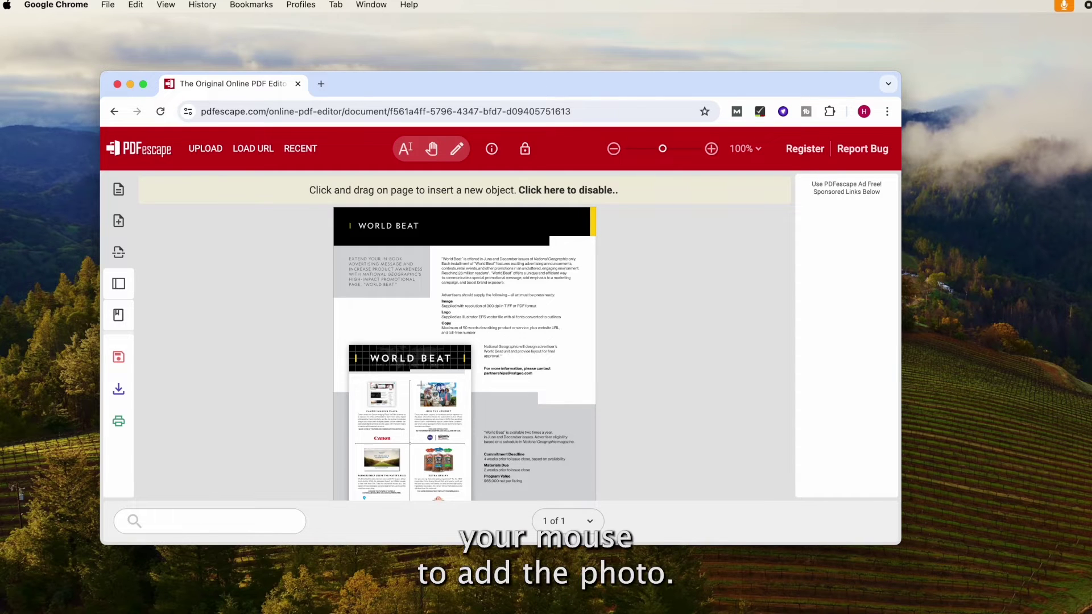
drag(419, 384, 458, 409)
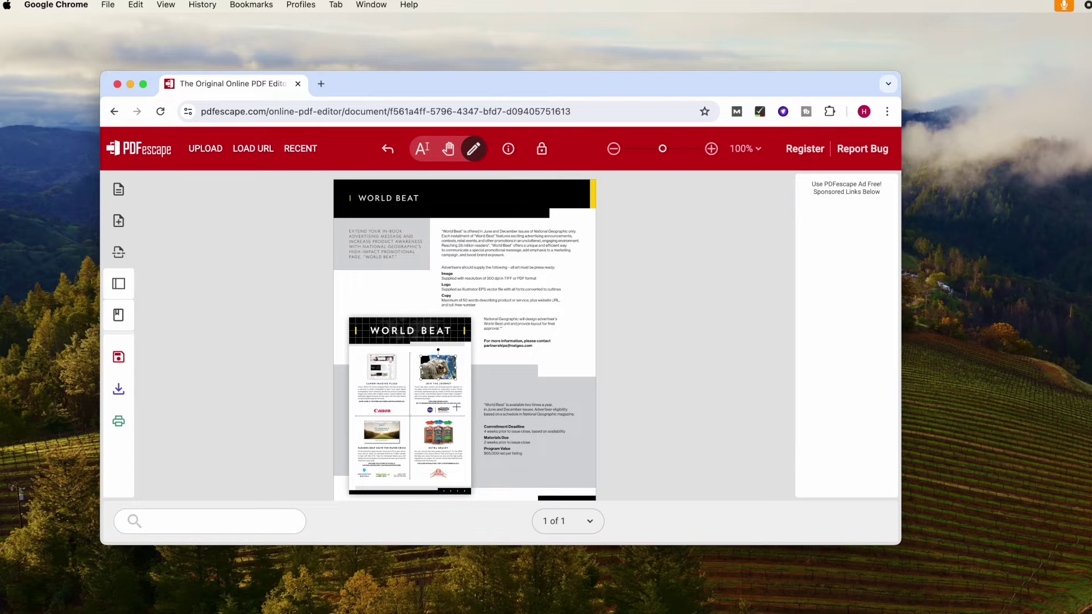
Step: Download the edited page to the Desktop as Media 2 (1).pdf and switch to Sejda
click(485, 255)
drag(523, 282, 450, 260)
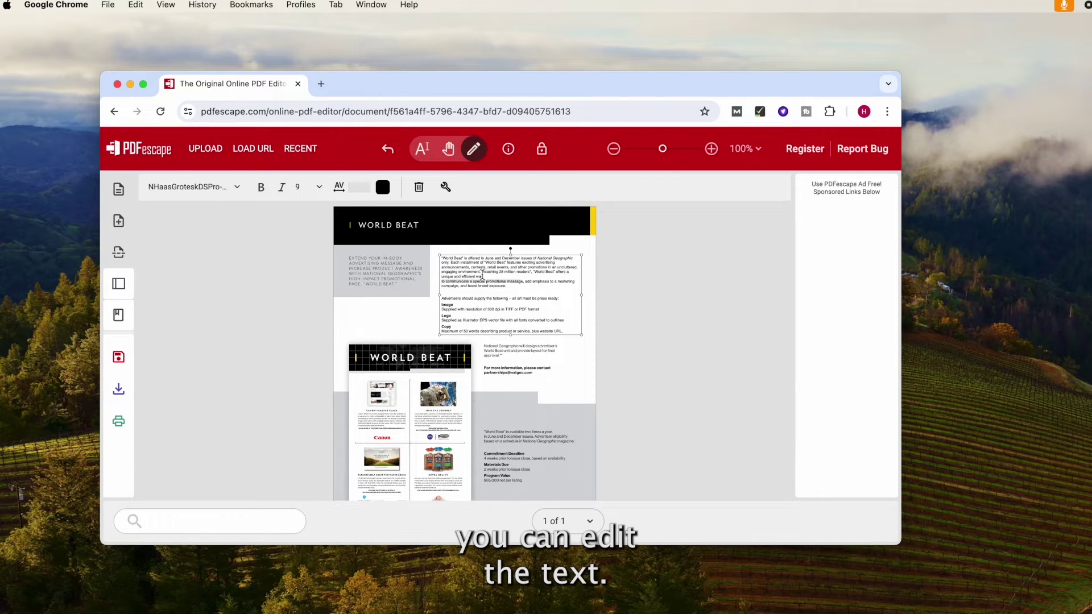
click(118, 389)
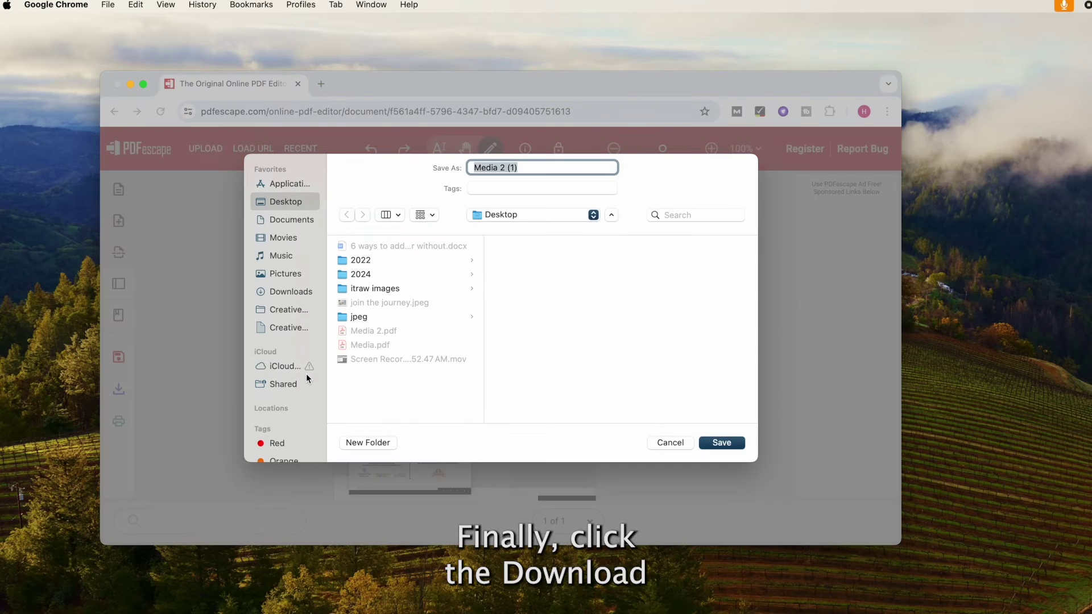
click(705, 445)
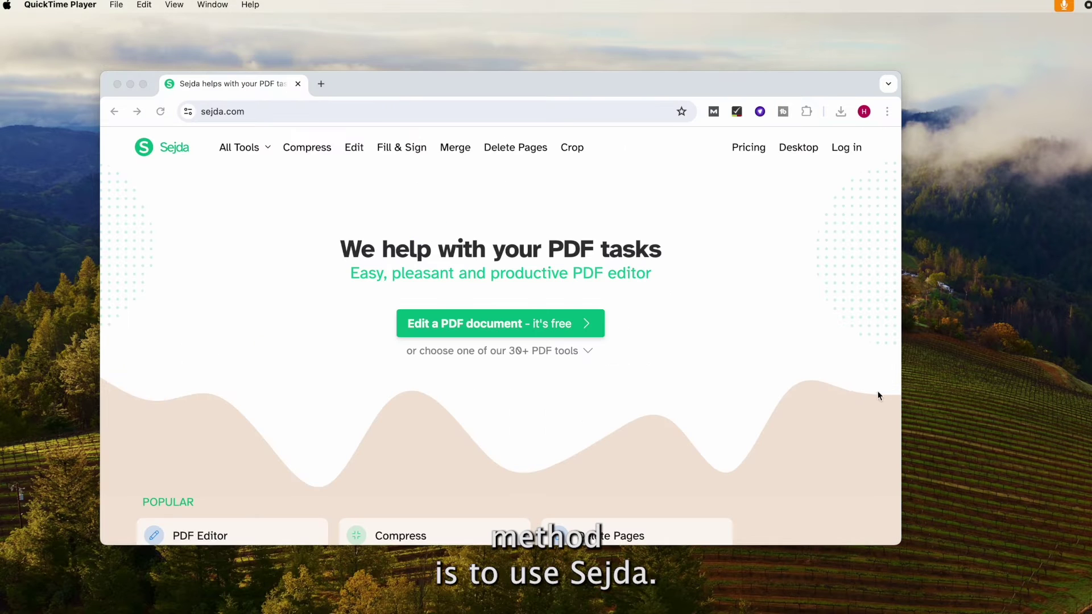
click(716, 327)
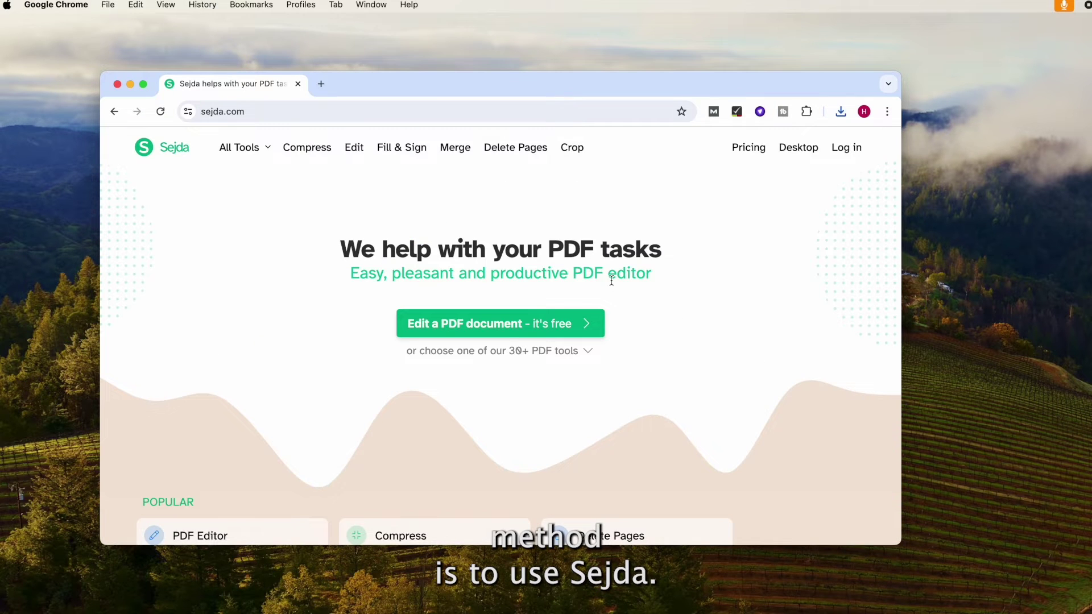
scroll(611, 281, down, 1)
scroll(611, 281, down, 1)
scroll(611, 281, down, 2)
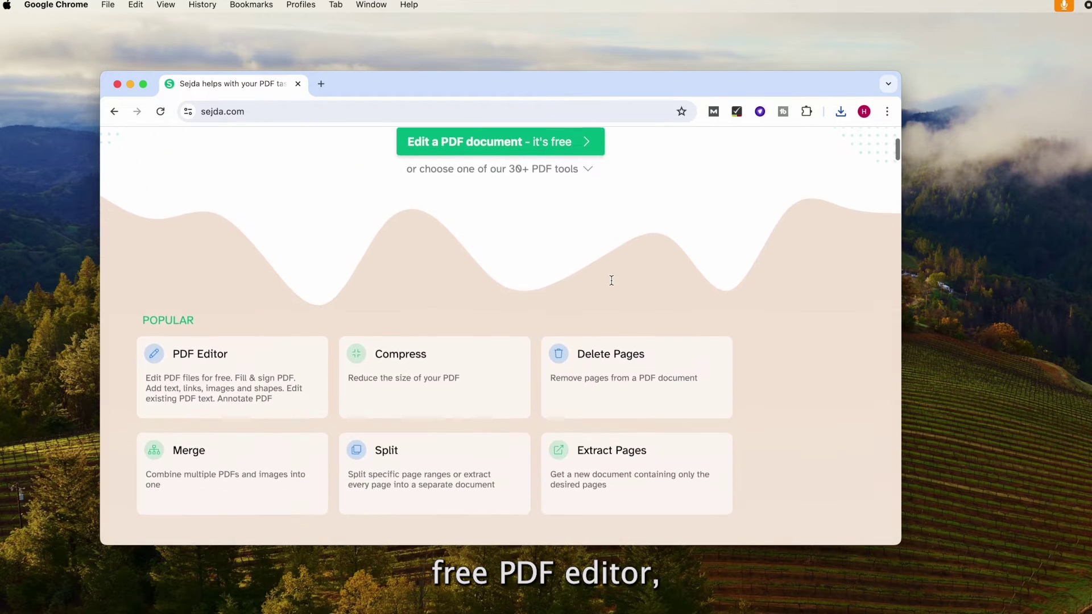
scroll(611, 280, down, 1)
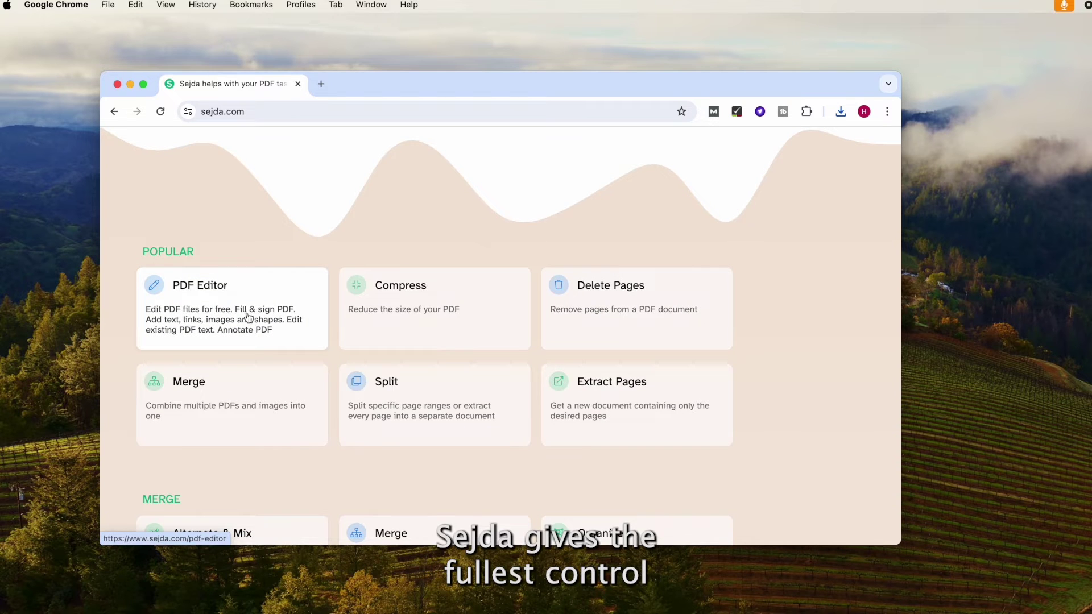
scroll(248, 318, up, 1)
scroll(249, 307, up, 2)
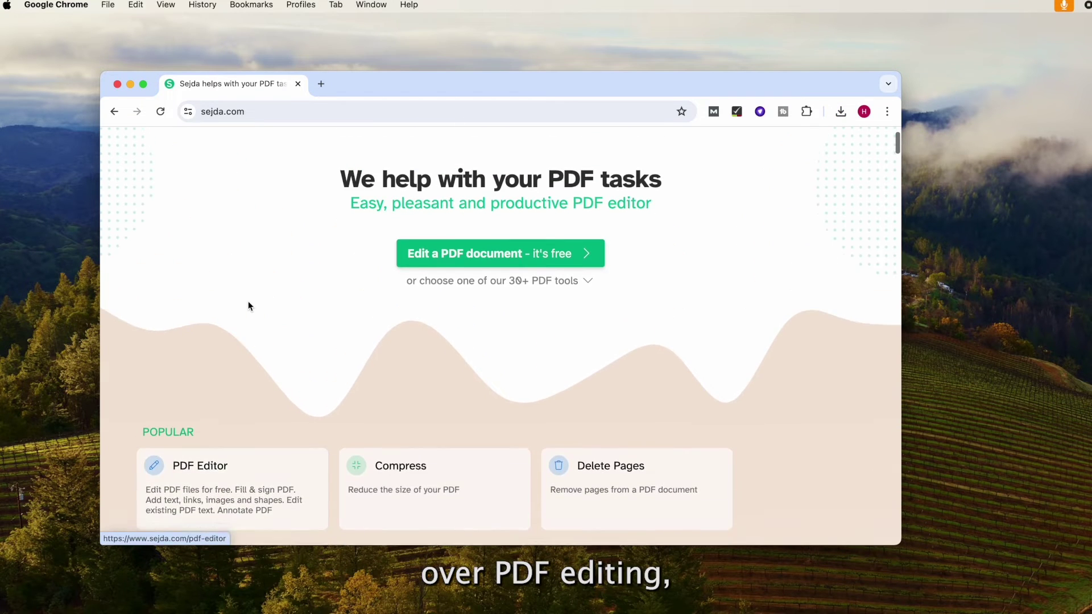
scroll(242, 224, up, 1)
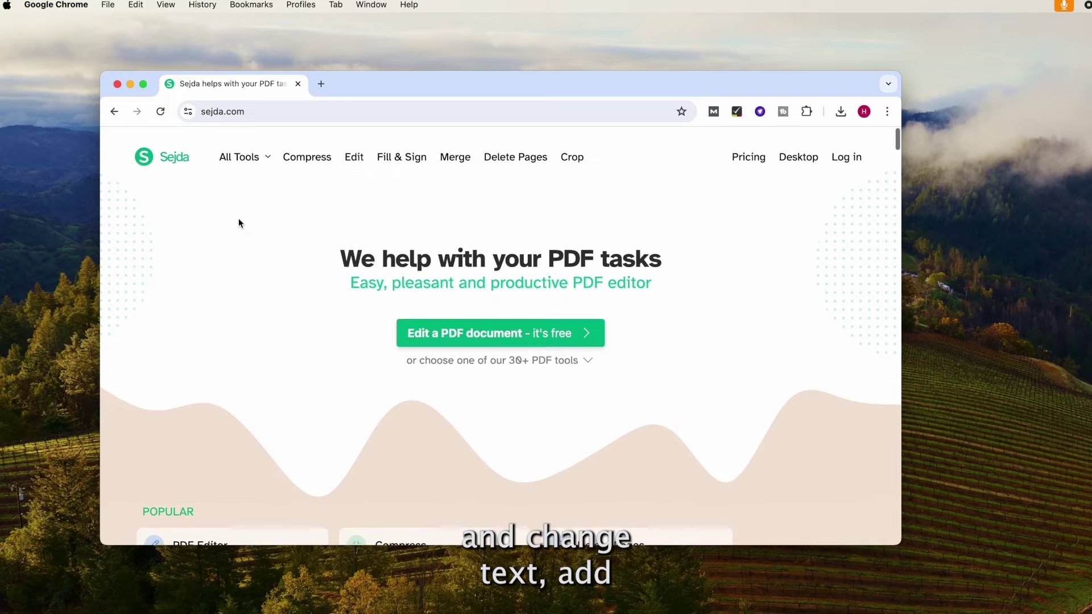
Step: Start Sejda's free 'Edit a PDF document' online editor
click(517, 326)
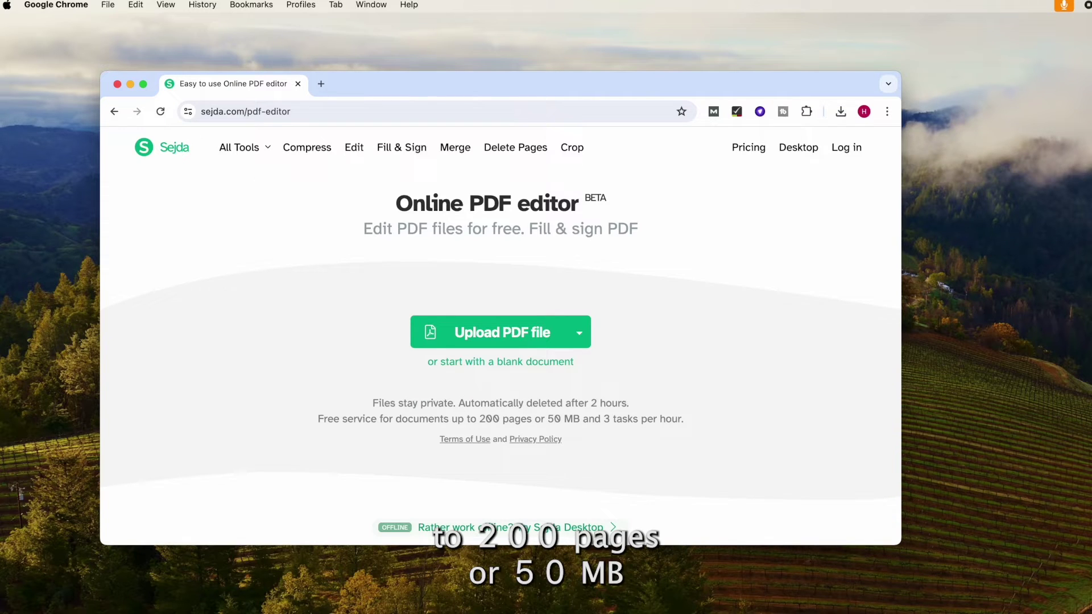
Step: Load the World Beat PDF and attempt to delete the existing Join the Journey photo
drag(631, 381, 500, 338)
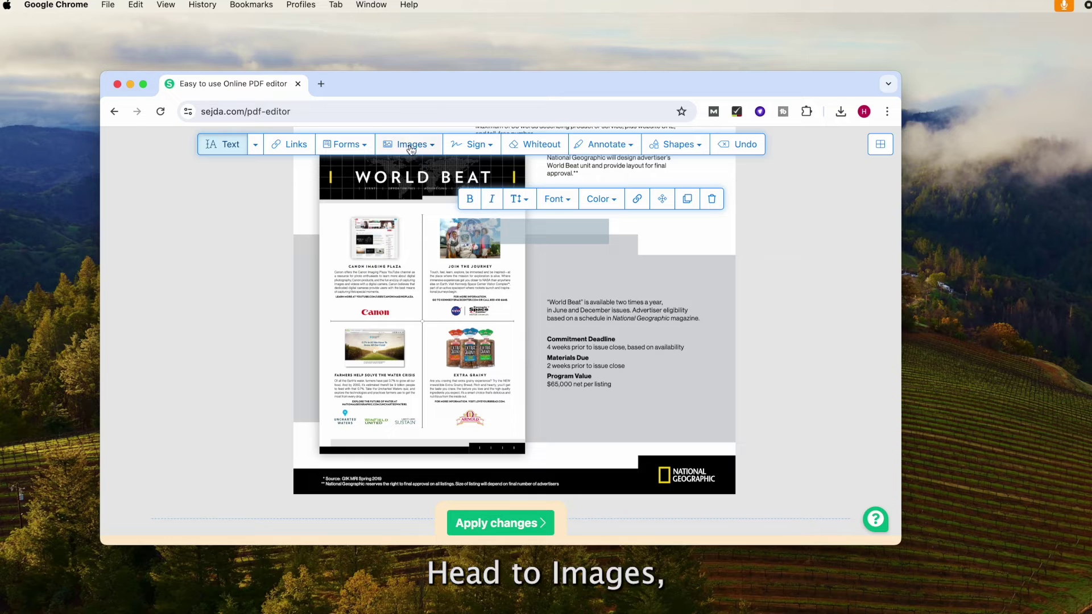
click(409, 143)
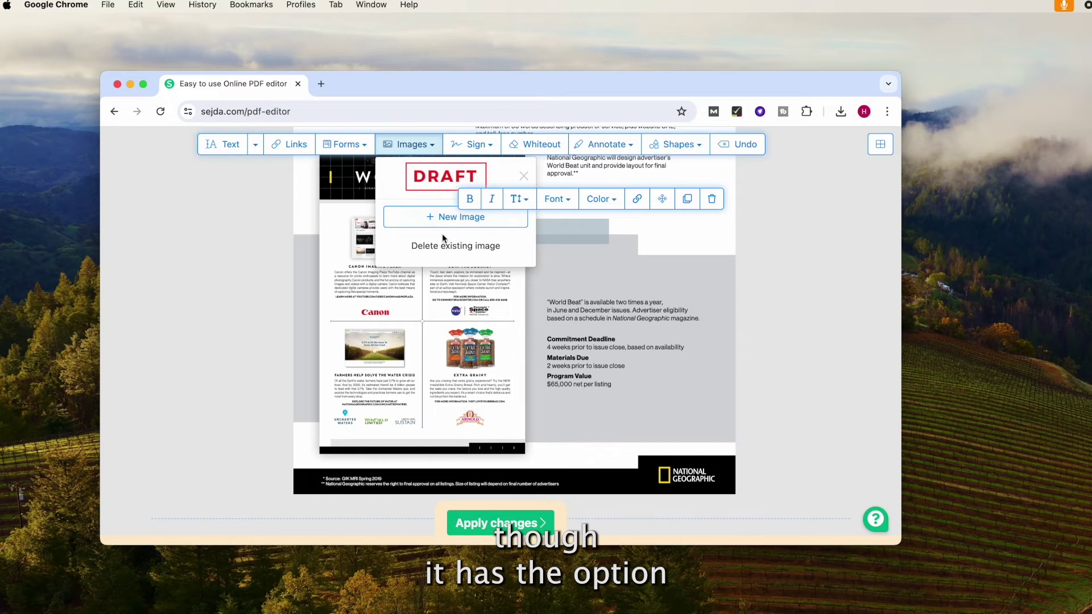
click(448, 245)
click(447, 247)
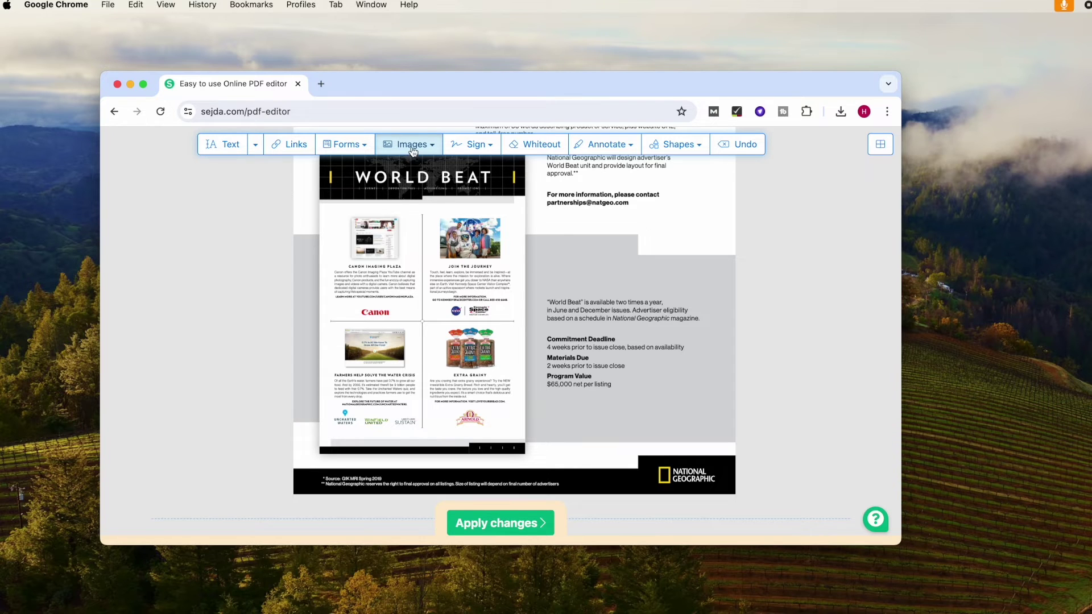
scroll(456, 232, down, 1)
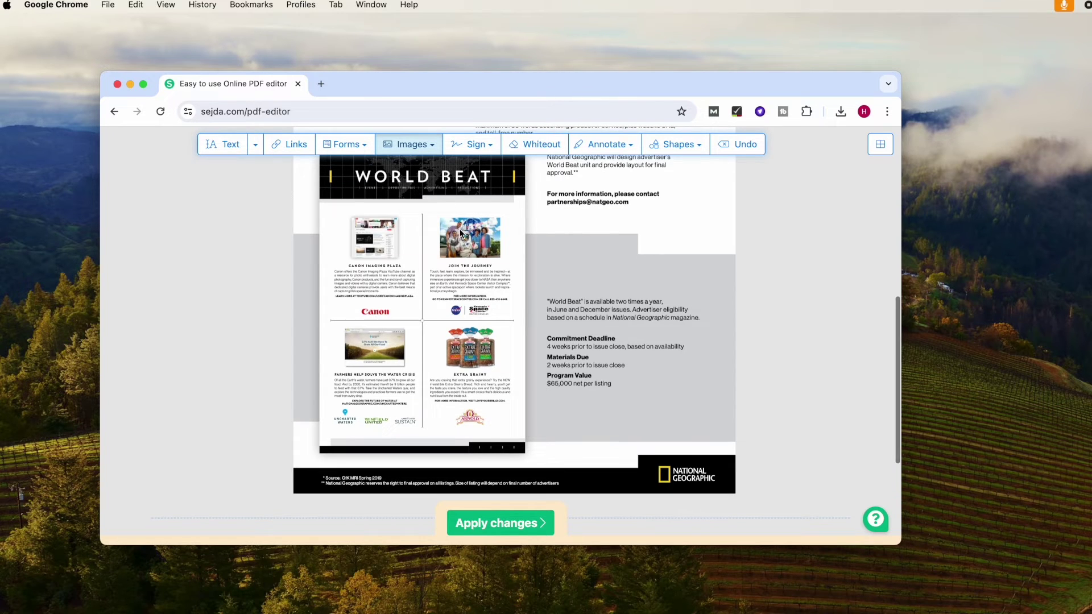
right_click(462, 233)
Step: Add join the journey.jpeg as a new image and place it on the page
click(459, 232)
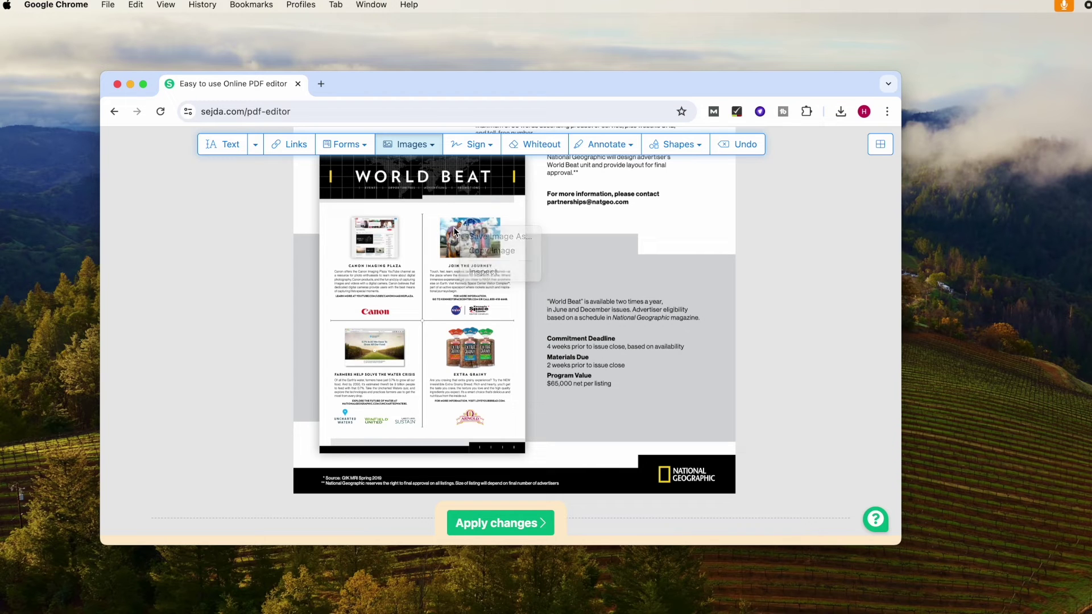
click(411, 146)
click(439, 214)
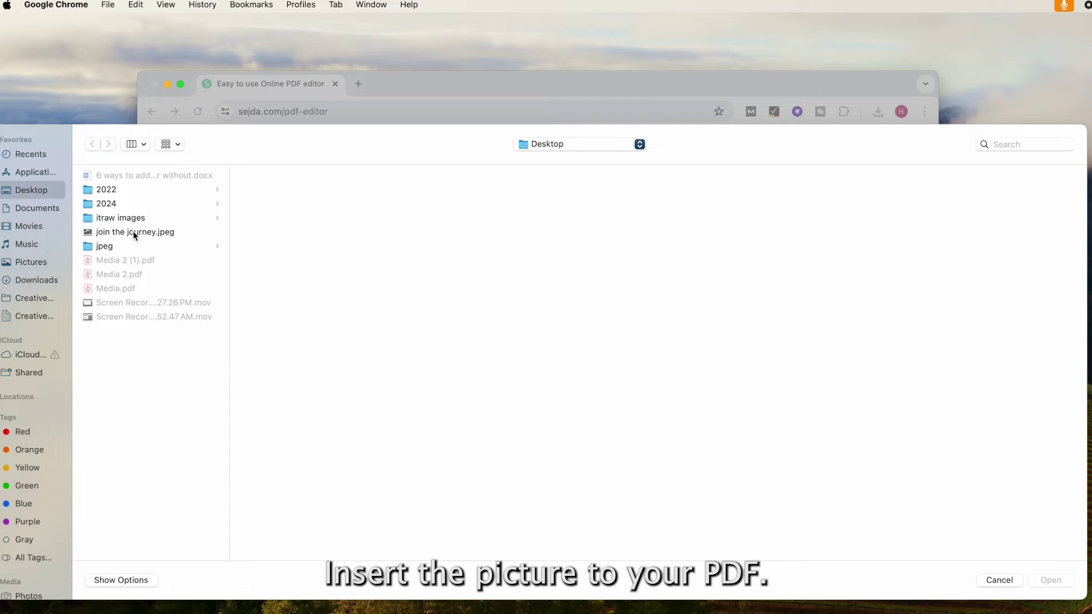
click(138, 233)
click(1051, 580)
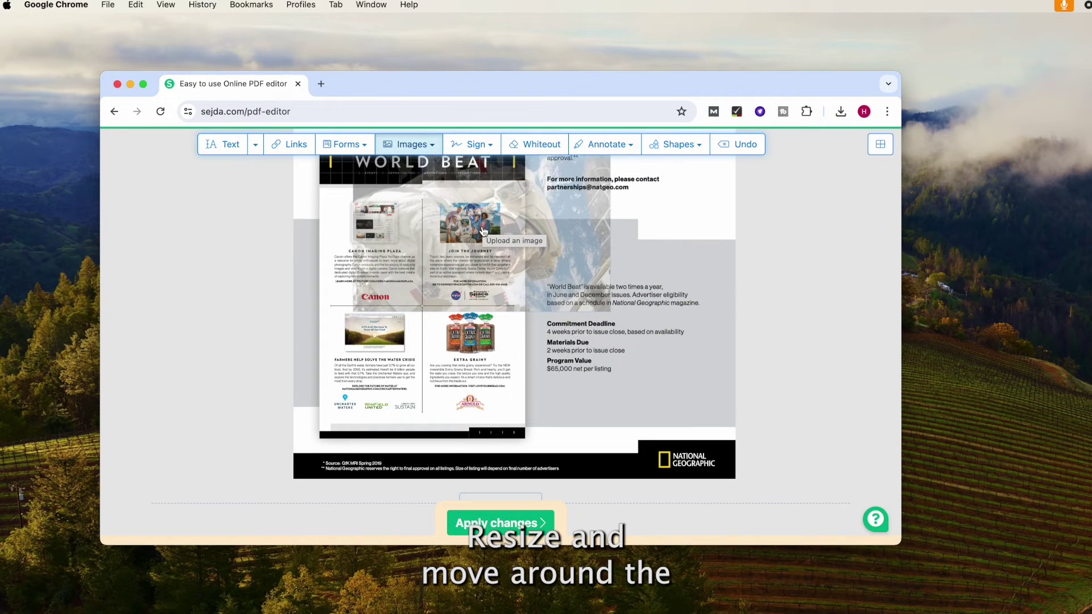
click(483, 233)
Step: Shrink the astronaut photo with its corner handles to fit the Join the Journey panel
mouse_move(604, 308)
mouse_down()
mouse_move(430, 199)
mouse_move(463, 227)
mouse_up()
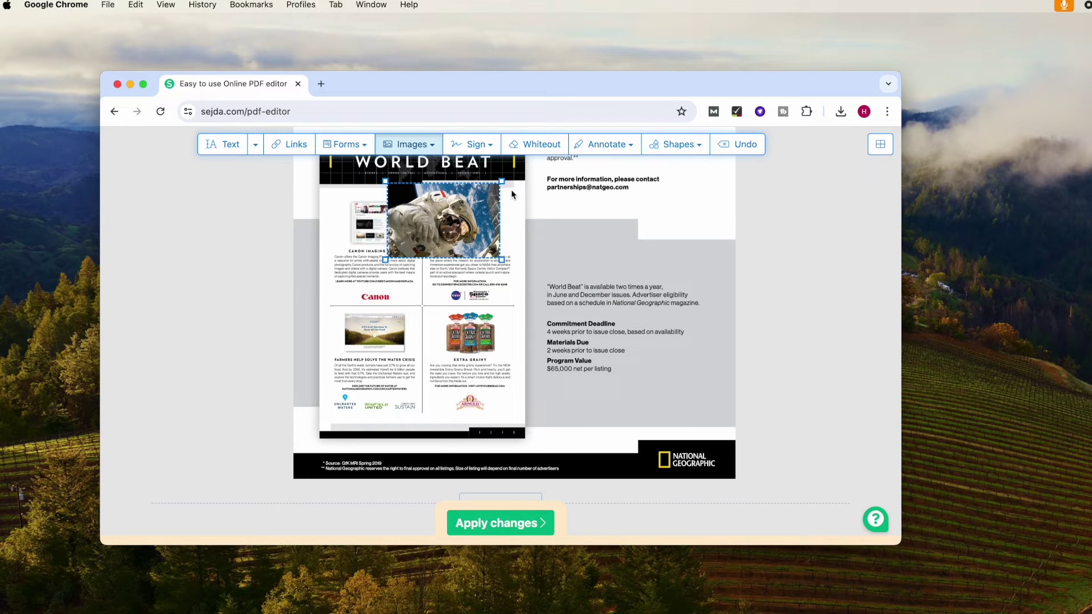
drag(501, 181, 457, 227)
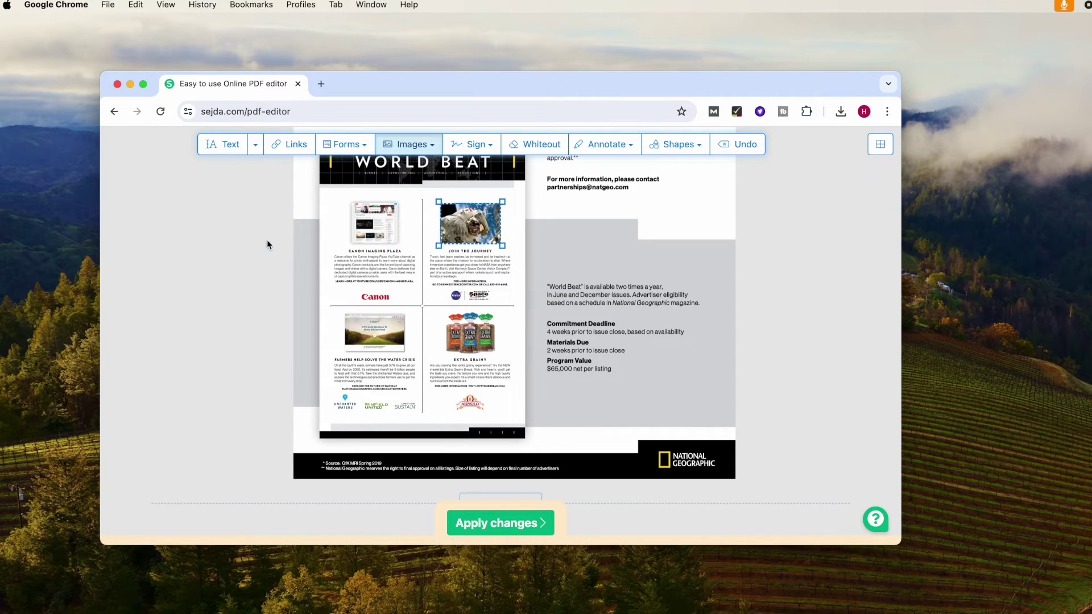
click(435, 258)
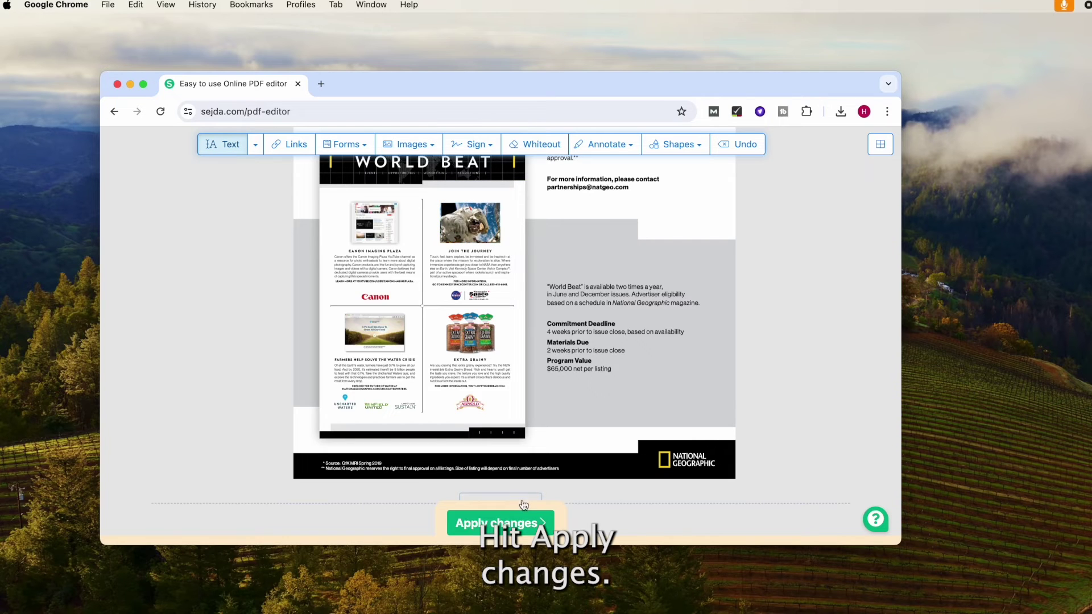
Step: Apply the changes and download the finished Media 2.pdf to the Desktop
click(498, 524)
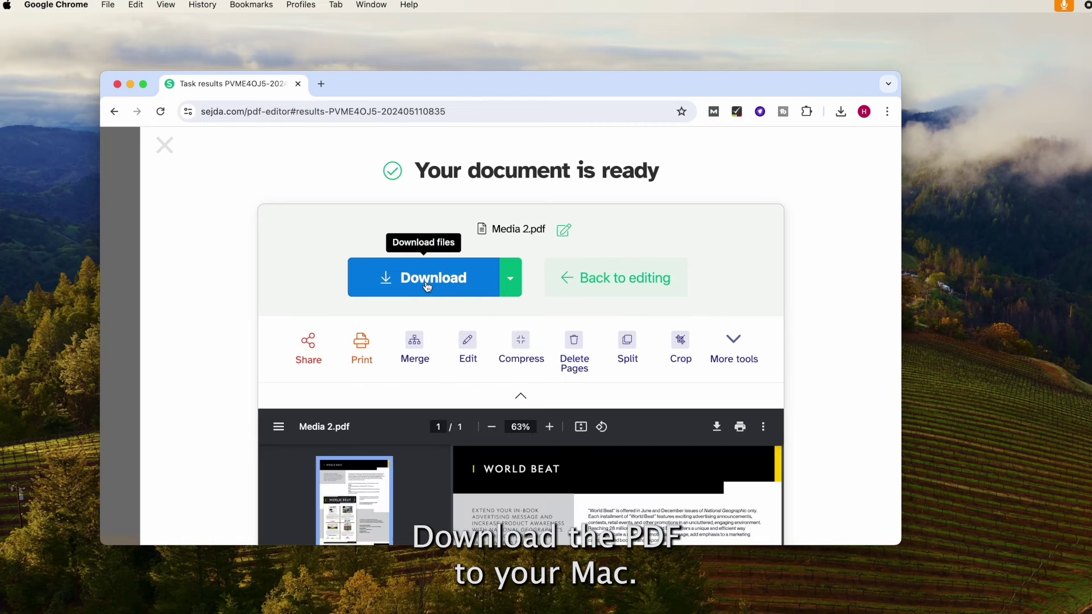
click(429, 284)
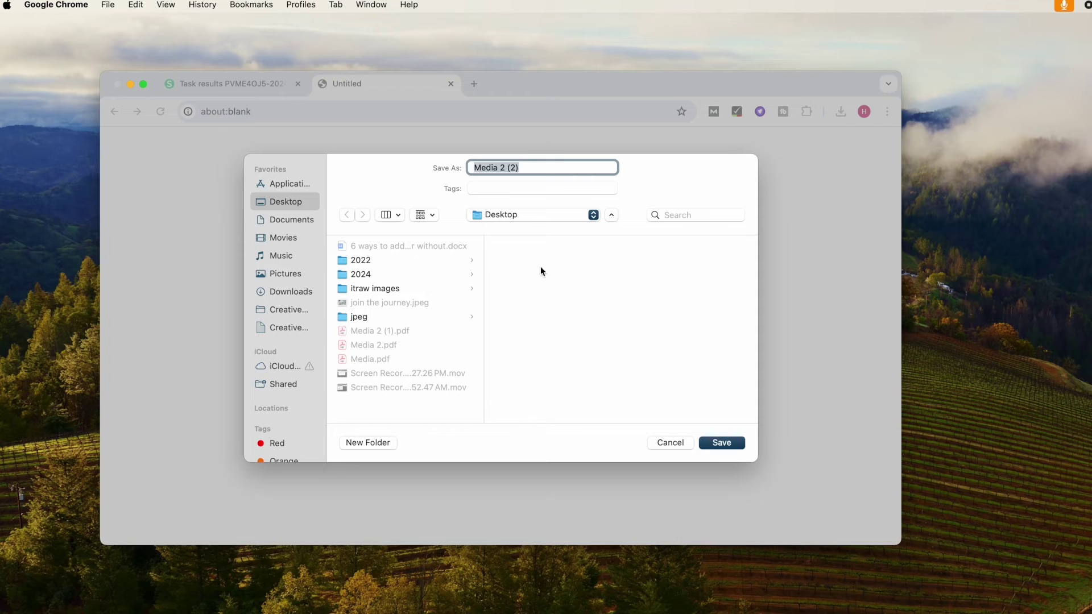
click(710, 443)
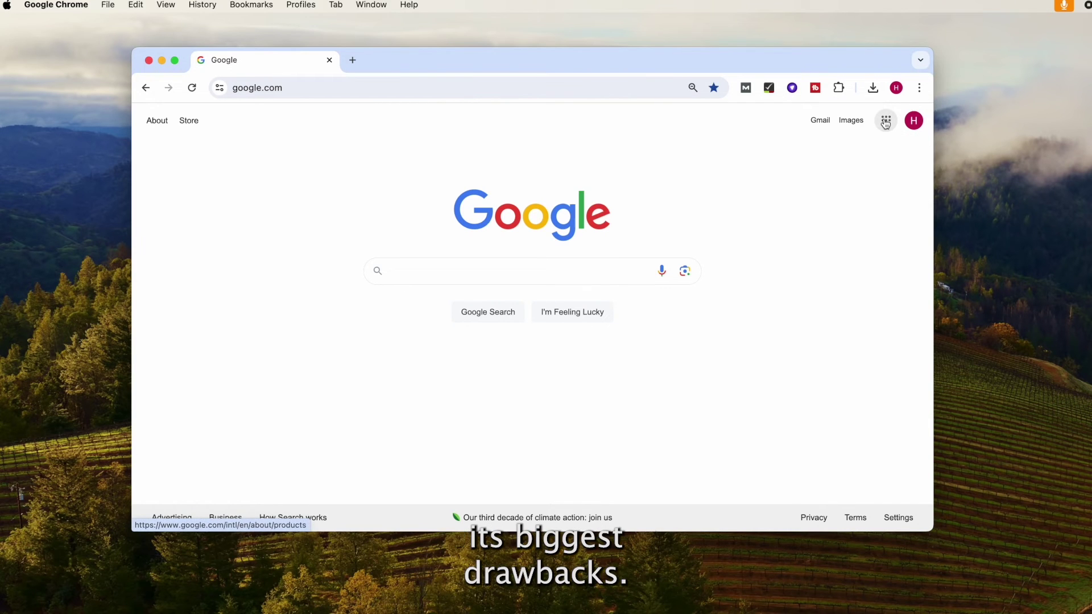
Step: Go to Google Drive, upload Media 2.pdf to My Drive and show its Open with apps
click(886, 122)
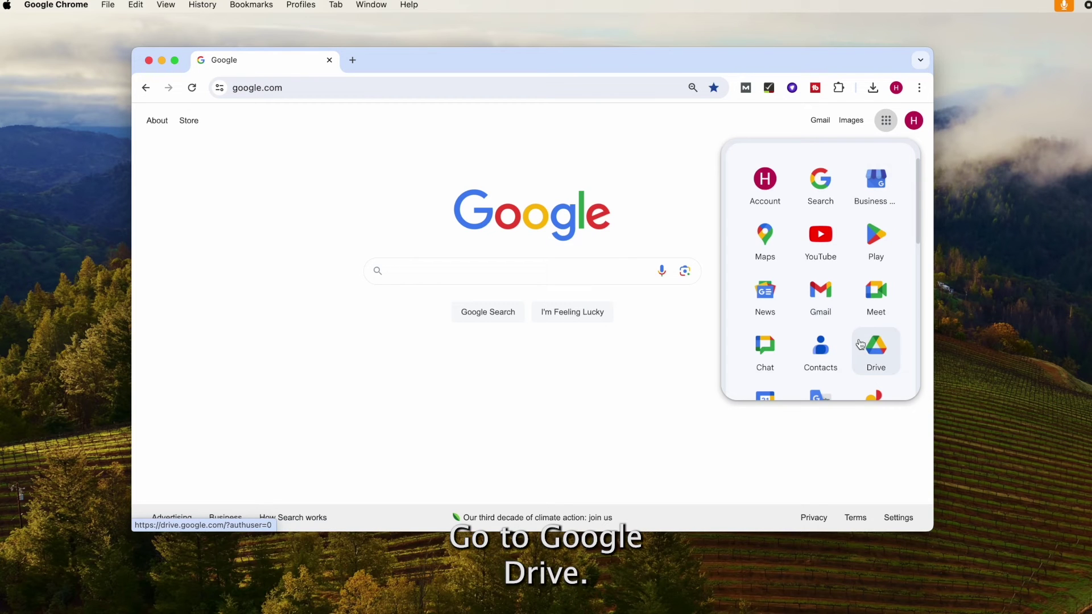
click(881, 354)
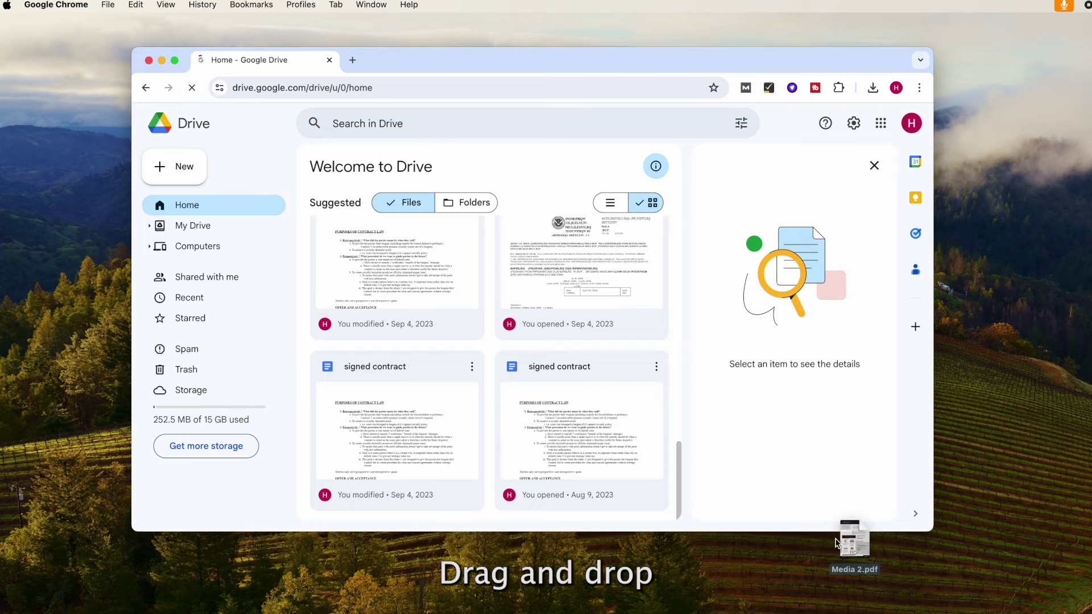
drag(836, 543, 600, 442)
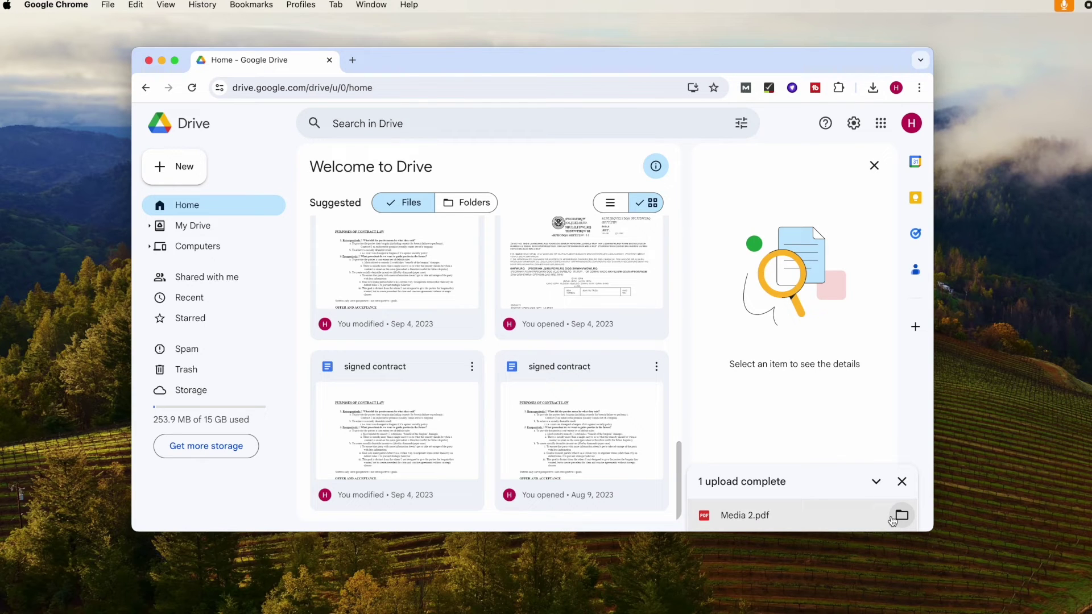
click(901, 517)
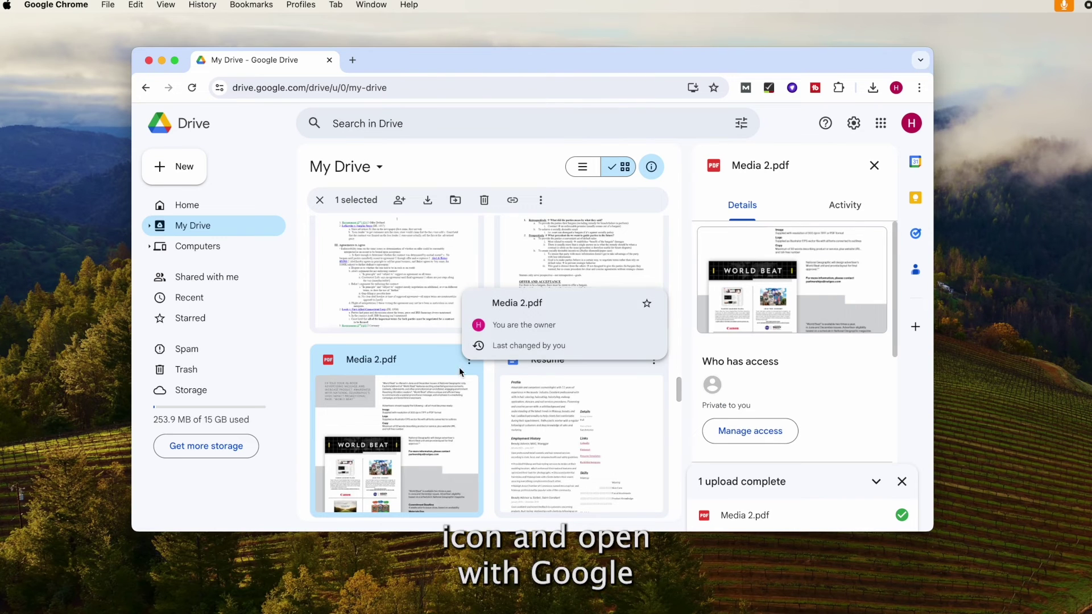
click(469, 359)
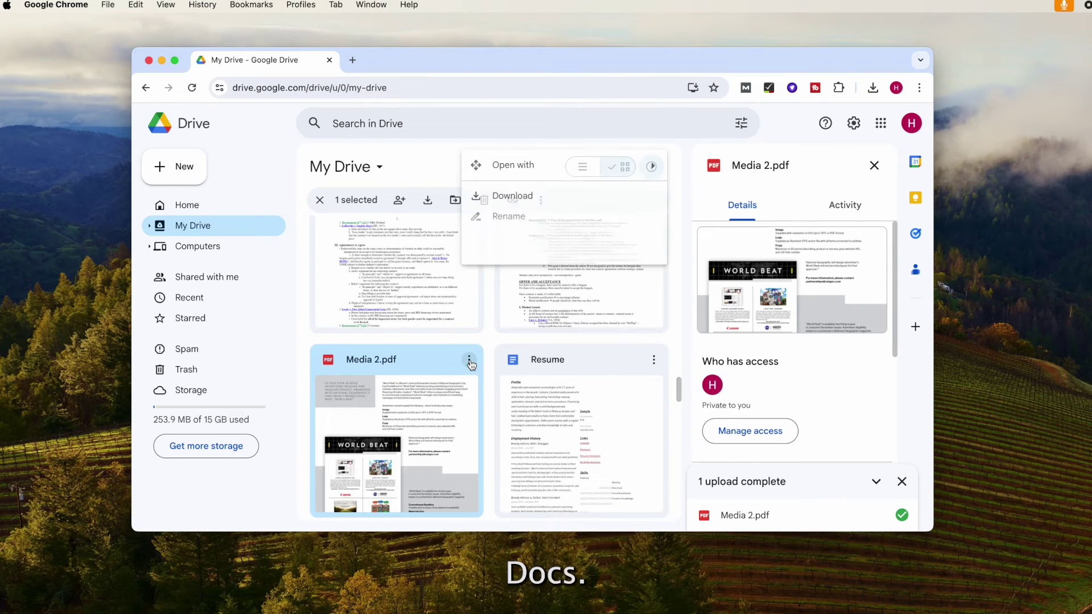
mouse_move(513, 168)
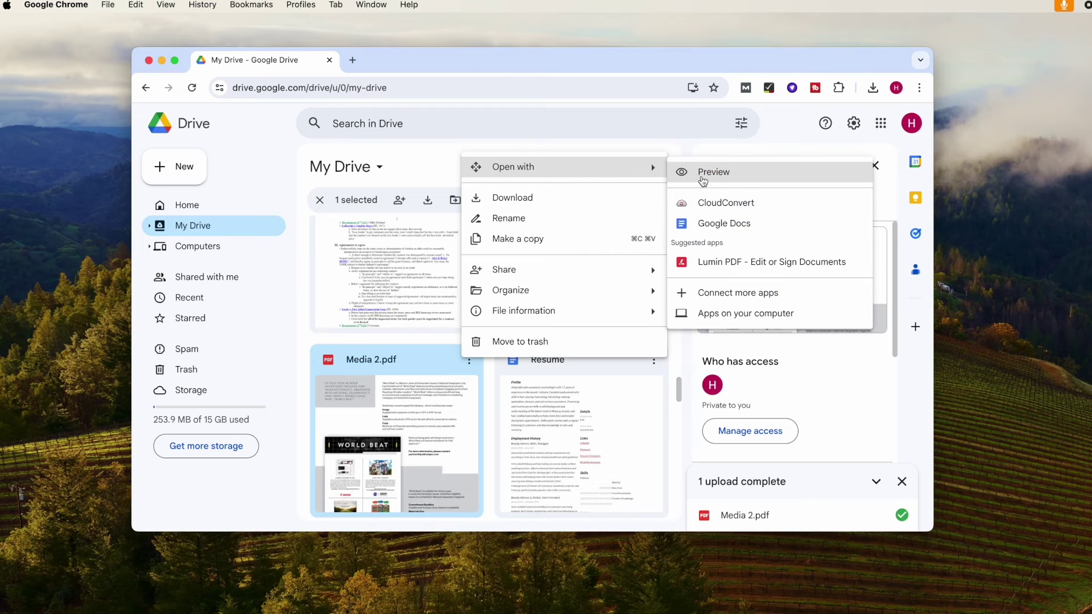
Step: Open Media 2.pdf with Google Docs and place the insertion point above 'Touch, feel, learn'
click(706, 222)
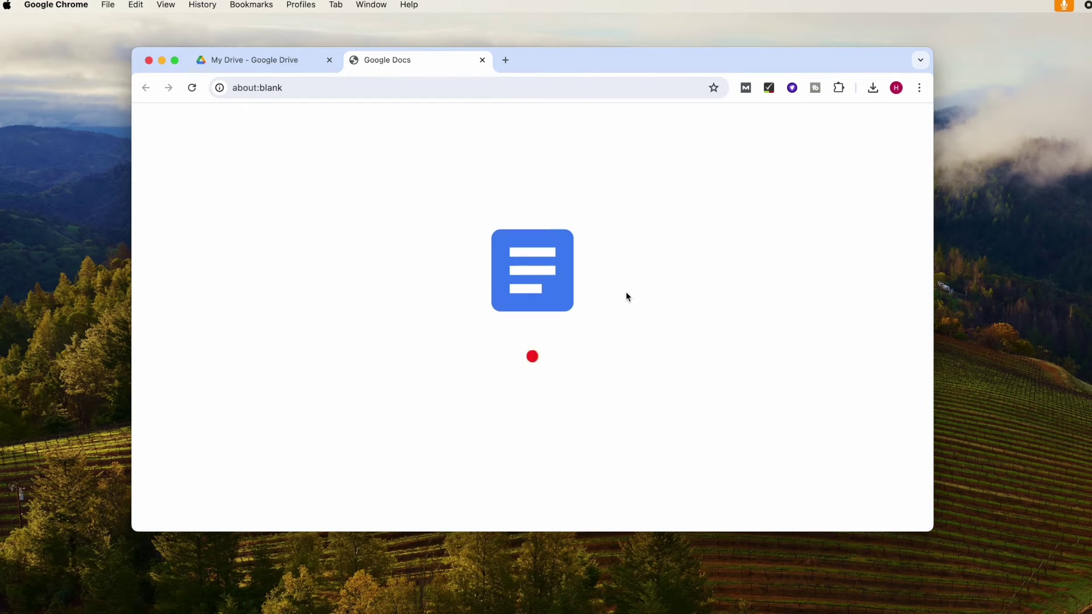
scroll(442, 286, down, 5)
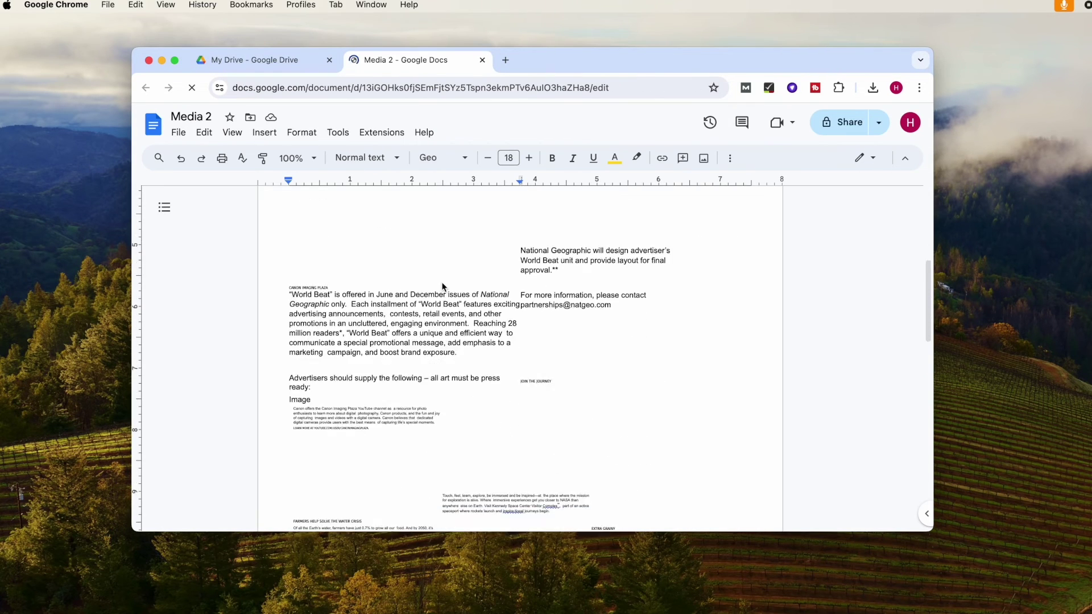
scroll(442, 286, down, 5)
scroll(442, 287, down, 5)
scroll(442, 287, down, 5)
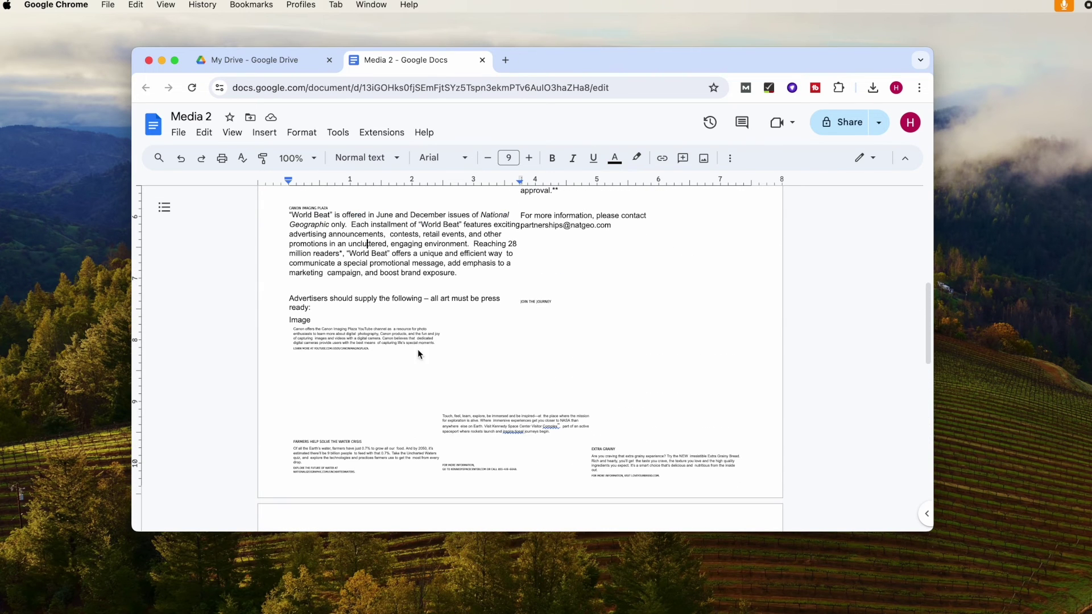
double_click(472, 373)
click(452, 372)
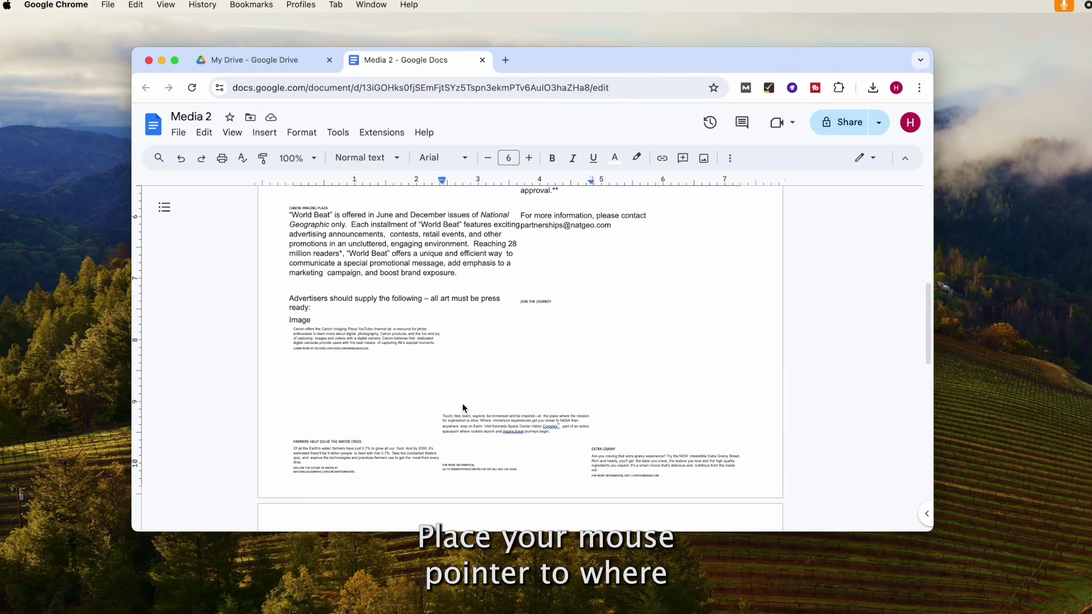
Step: Insert join the journey.jpeg from the computer into the document
click(264, 133)
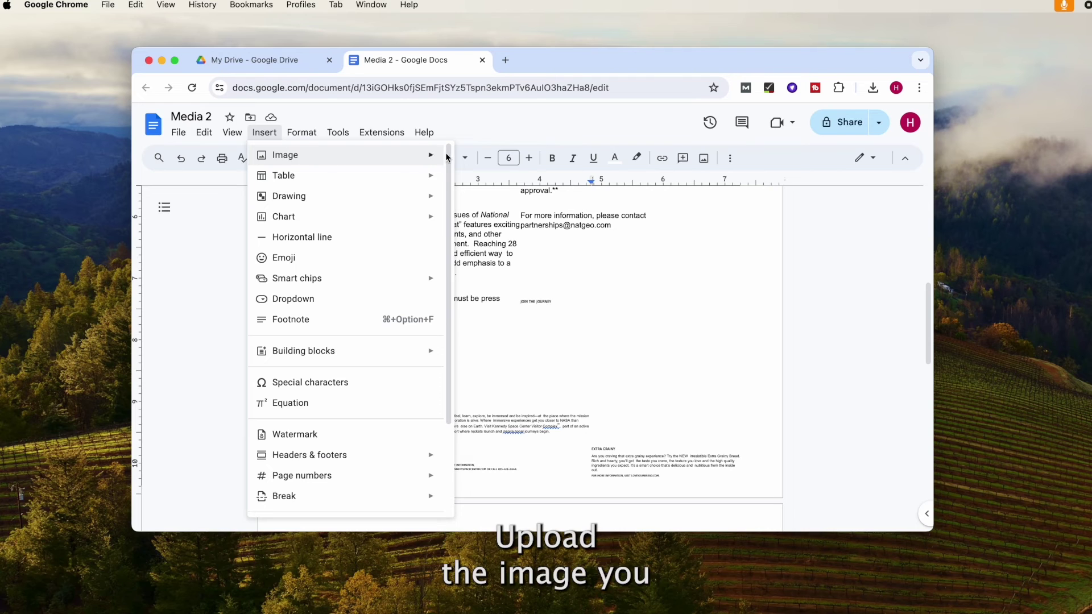
click(399, 158)
click(495, 160)
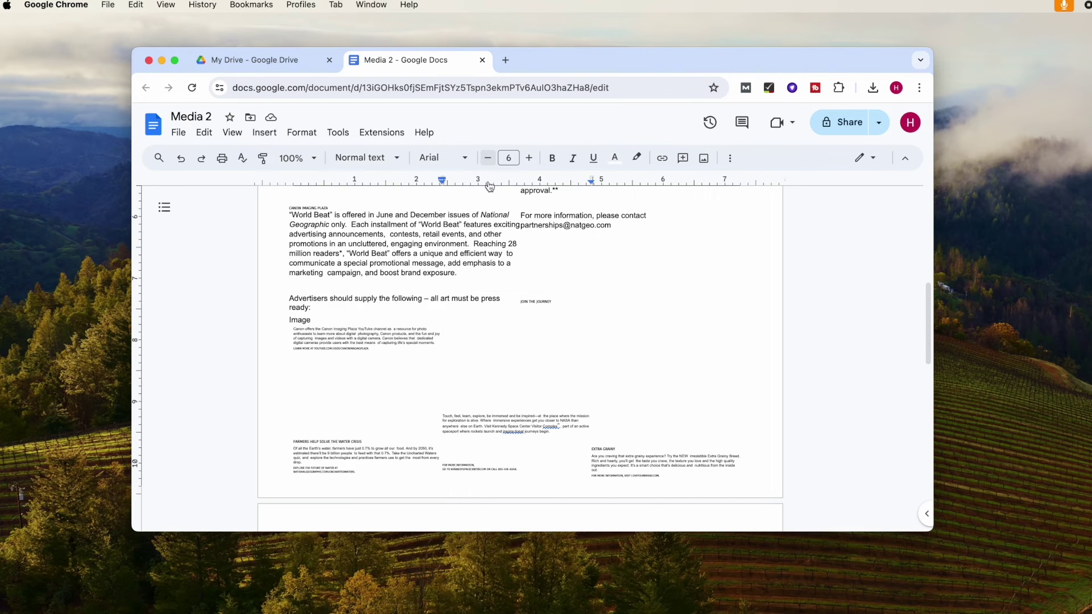
click(134, 209)
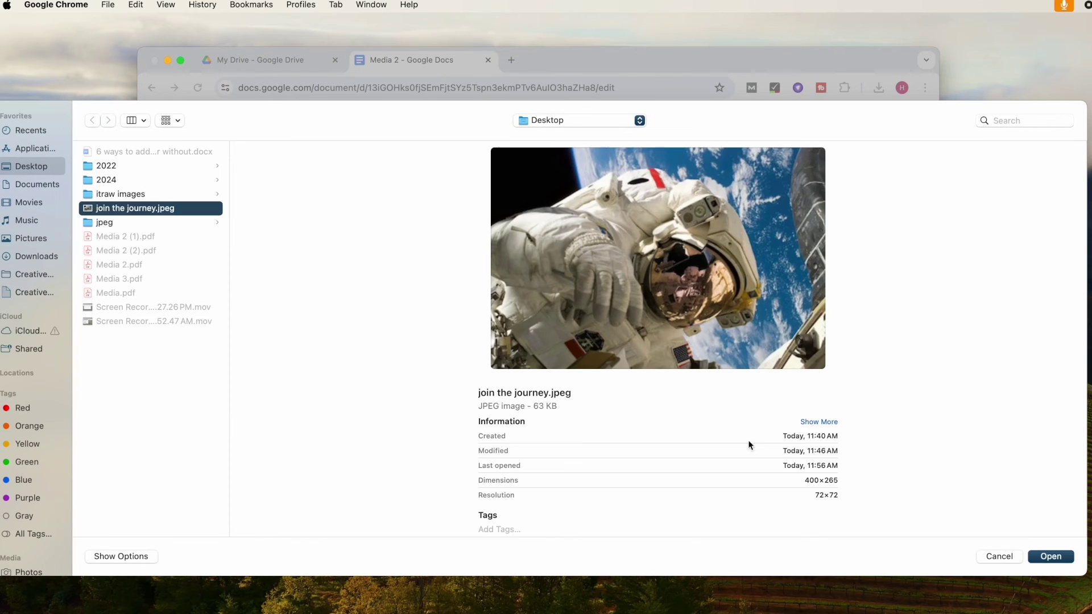
click(1052, 557)
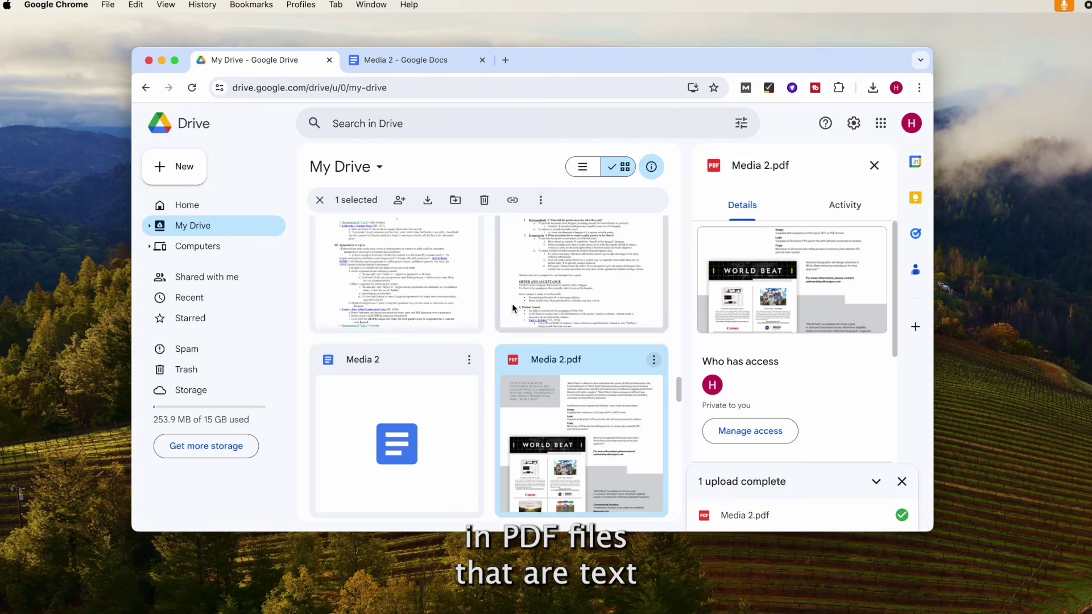
scroll(486, 298, up, 2)
click(654, 236)
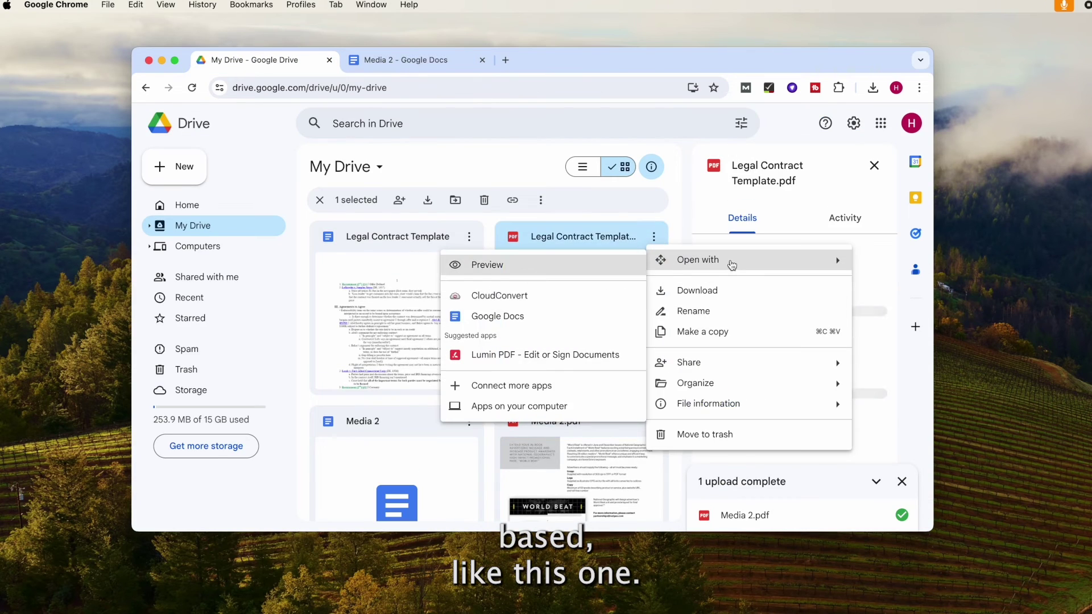
Step: Open Legal Contract Template.pdf with Google Docs and start an image upload after (Missouri, 1994)
click(503, 315)
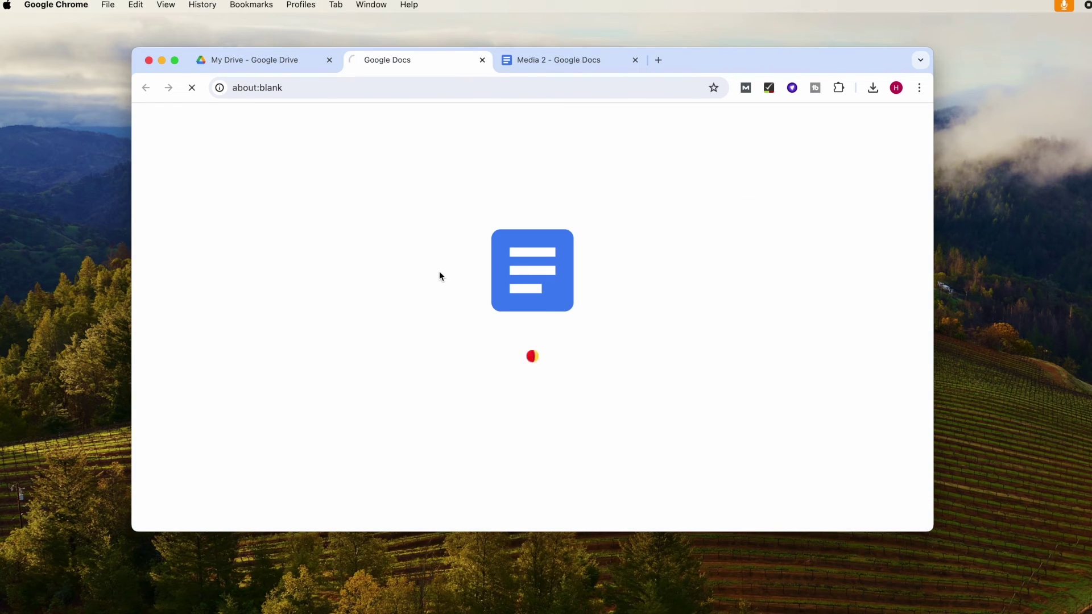
scroll(478, 307, down, 5)
scroll(504, 324, down, 15)
scroll(530, 340, down, 15)
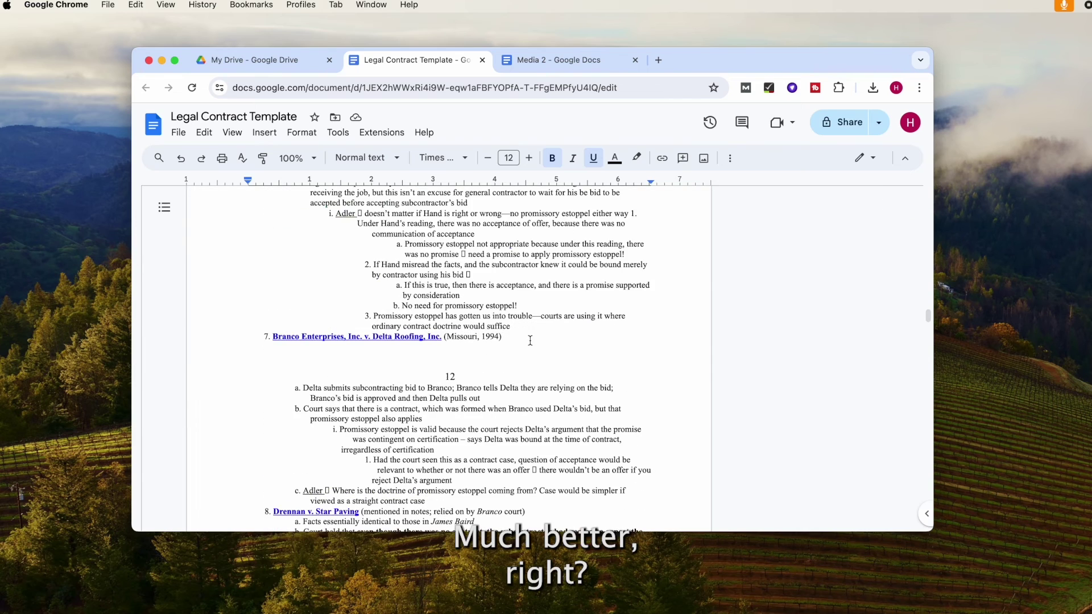
click(530, 340)
click(264, 133)
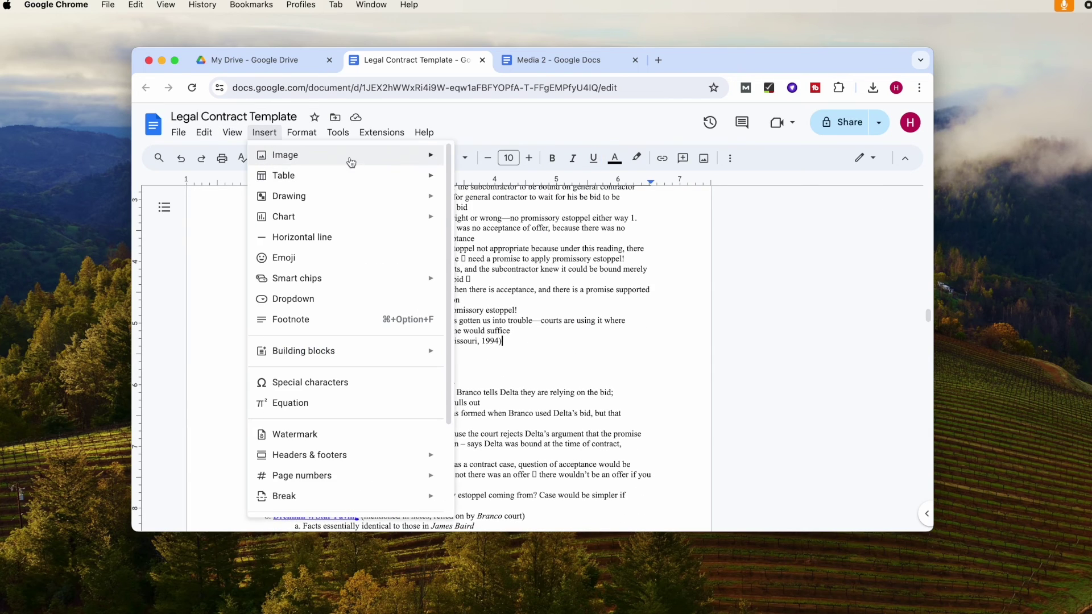
mouse_move(286, 154)
click(495, 161)
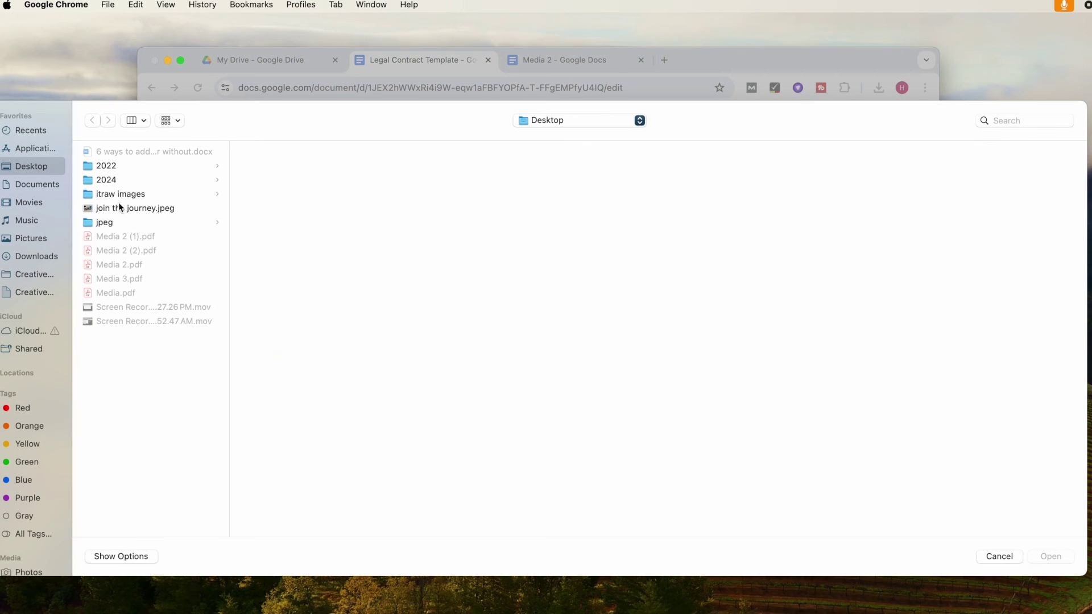
Step: Insert join the journey.jpeg and shrink it beneath the Branco Enterprises heading
click(120, 208)
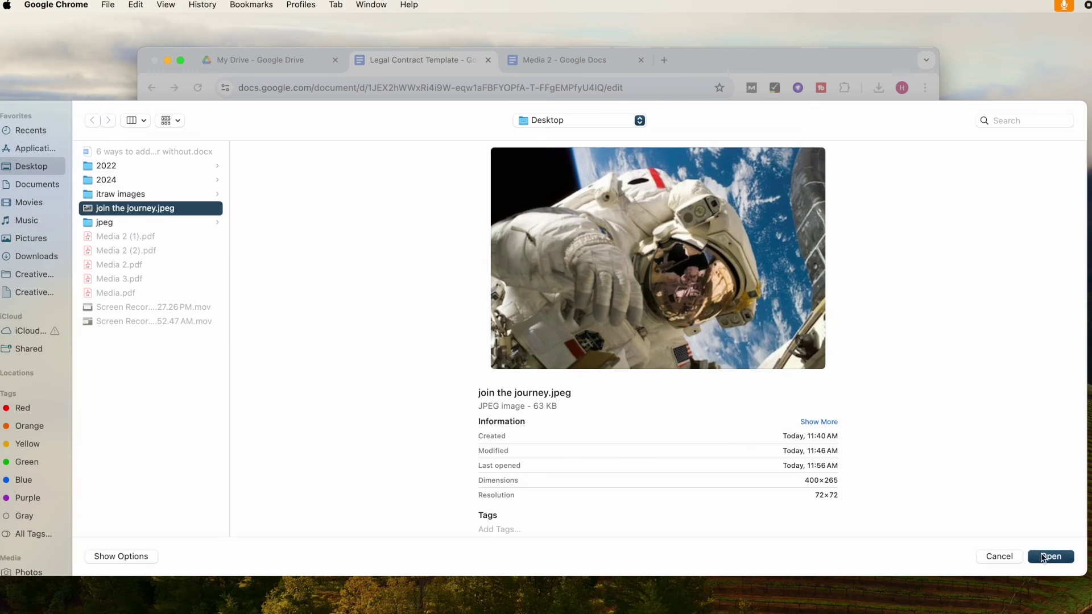
click(1043, 558)
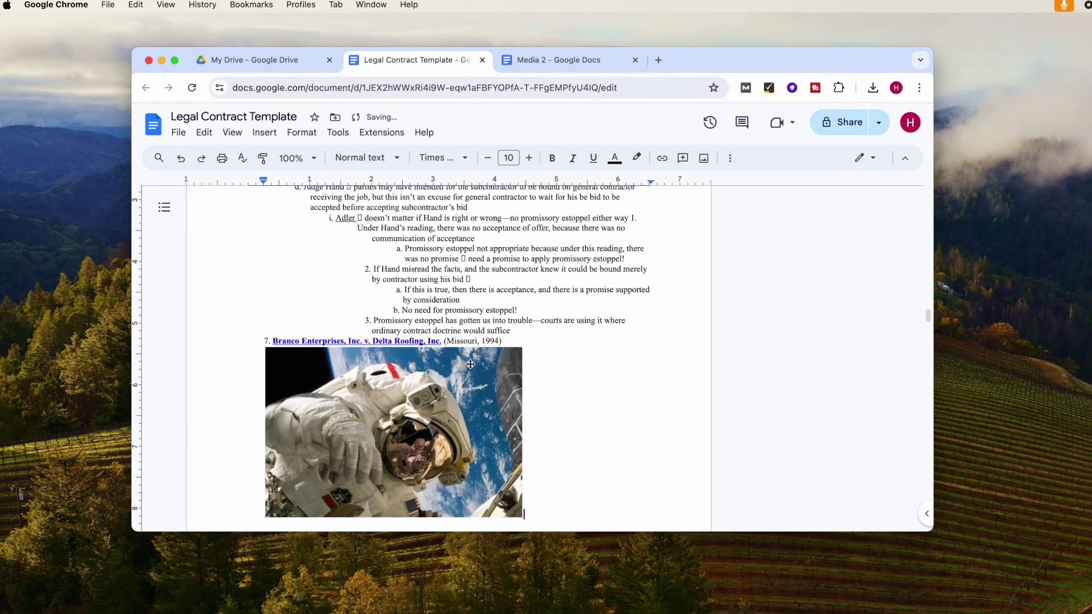
click(508, 357)
drag(520, 349, 400, 349)
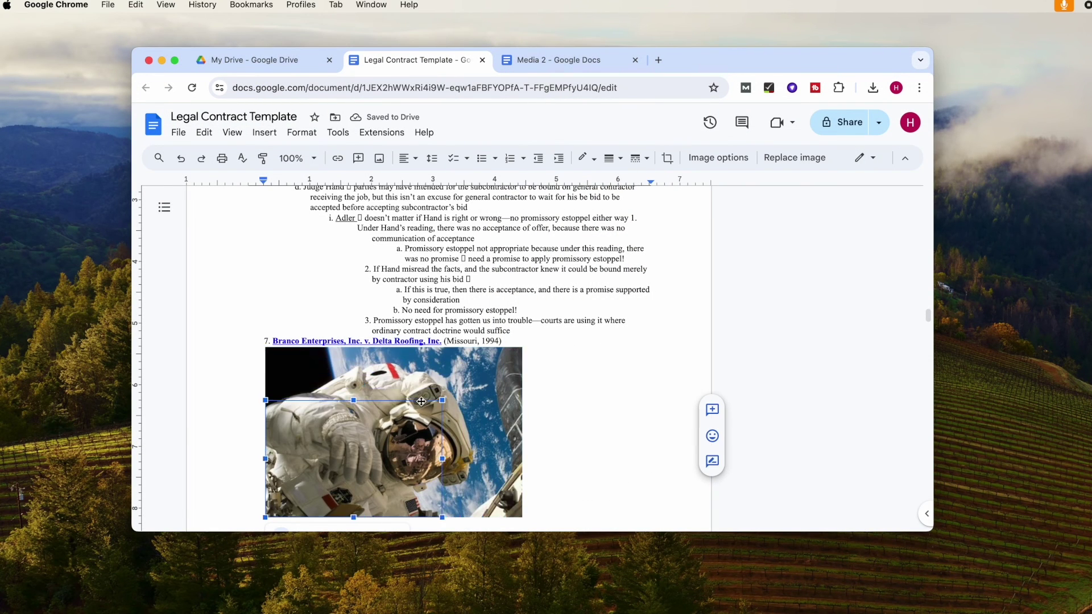
click(179, 132)
mouse_move(212, 269)
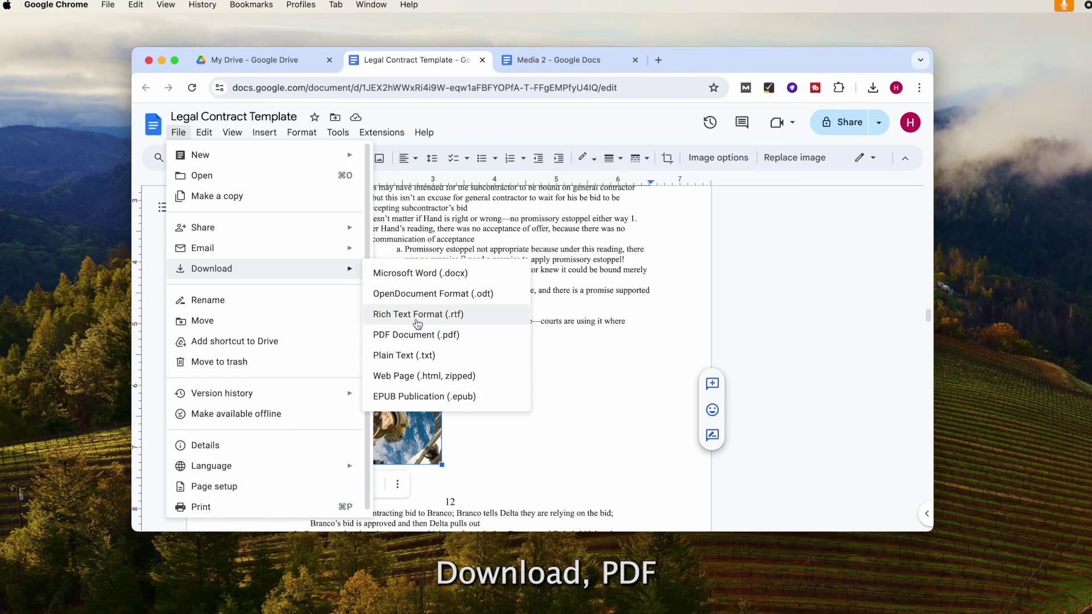
click(411, 336)
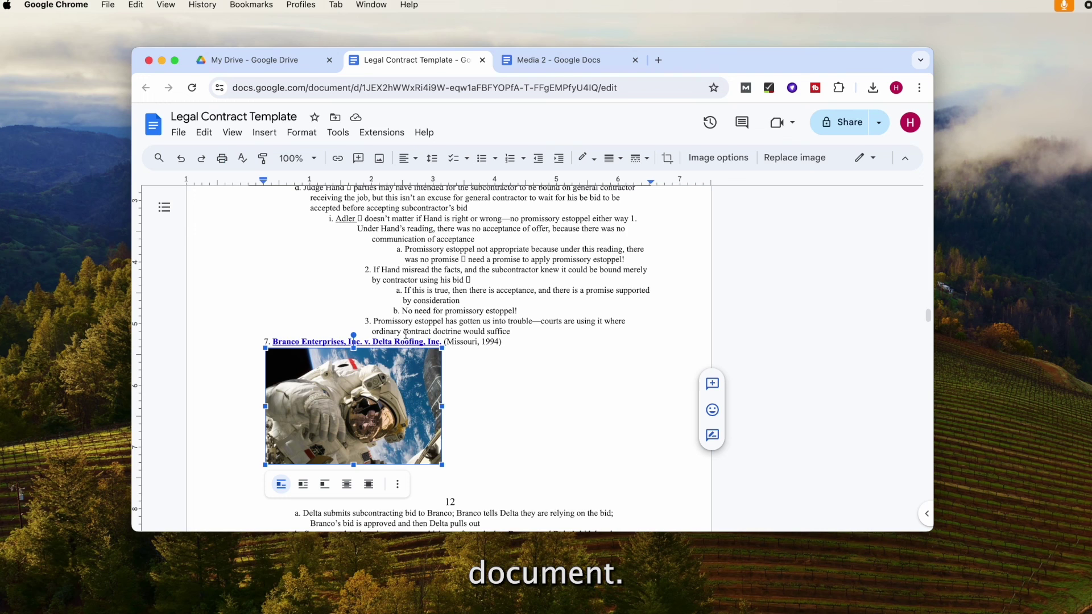